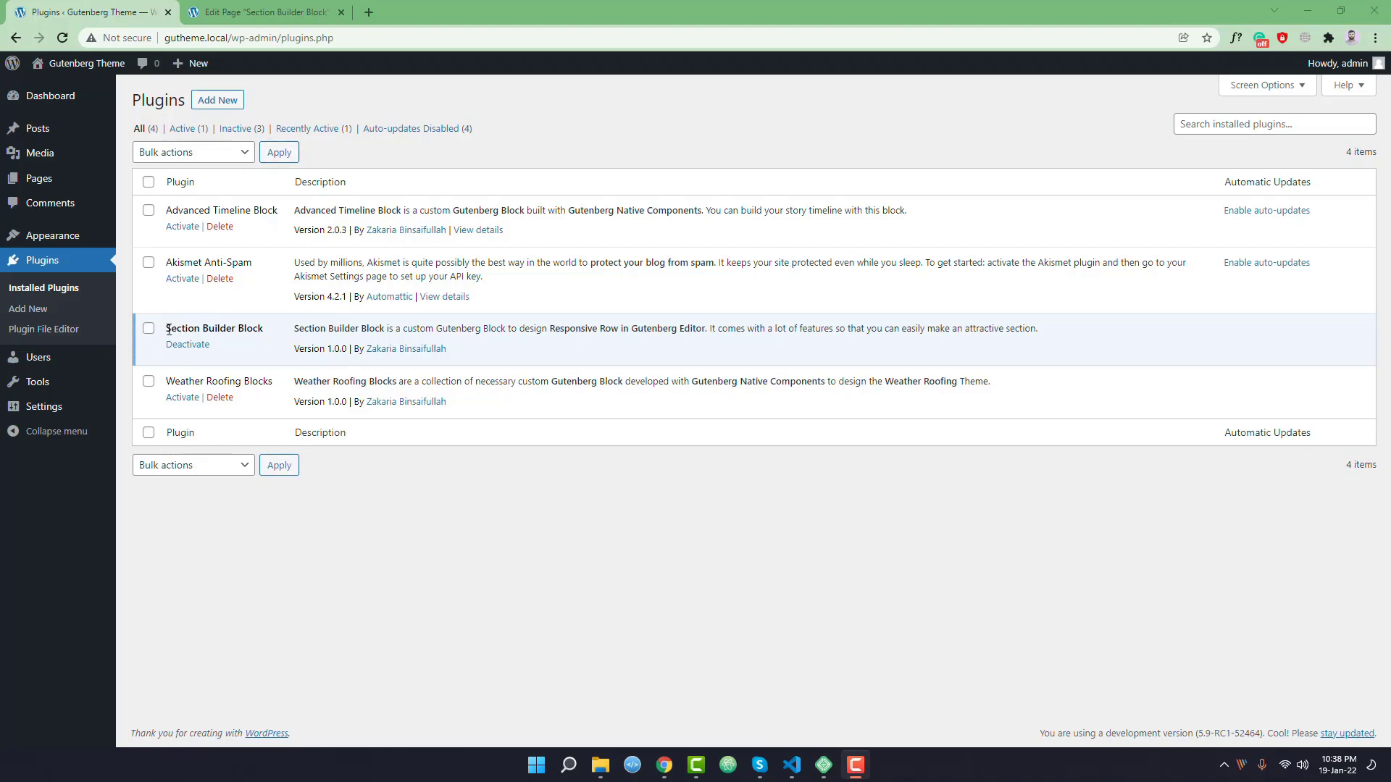
Step: Highlight the Section Builder Block plugin name on the plugins page
drag(168, 330, 286, 331)
click(245, 346)
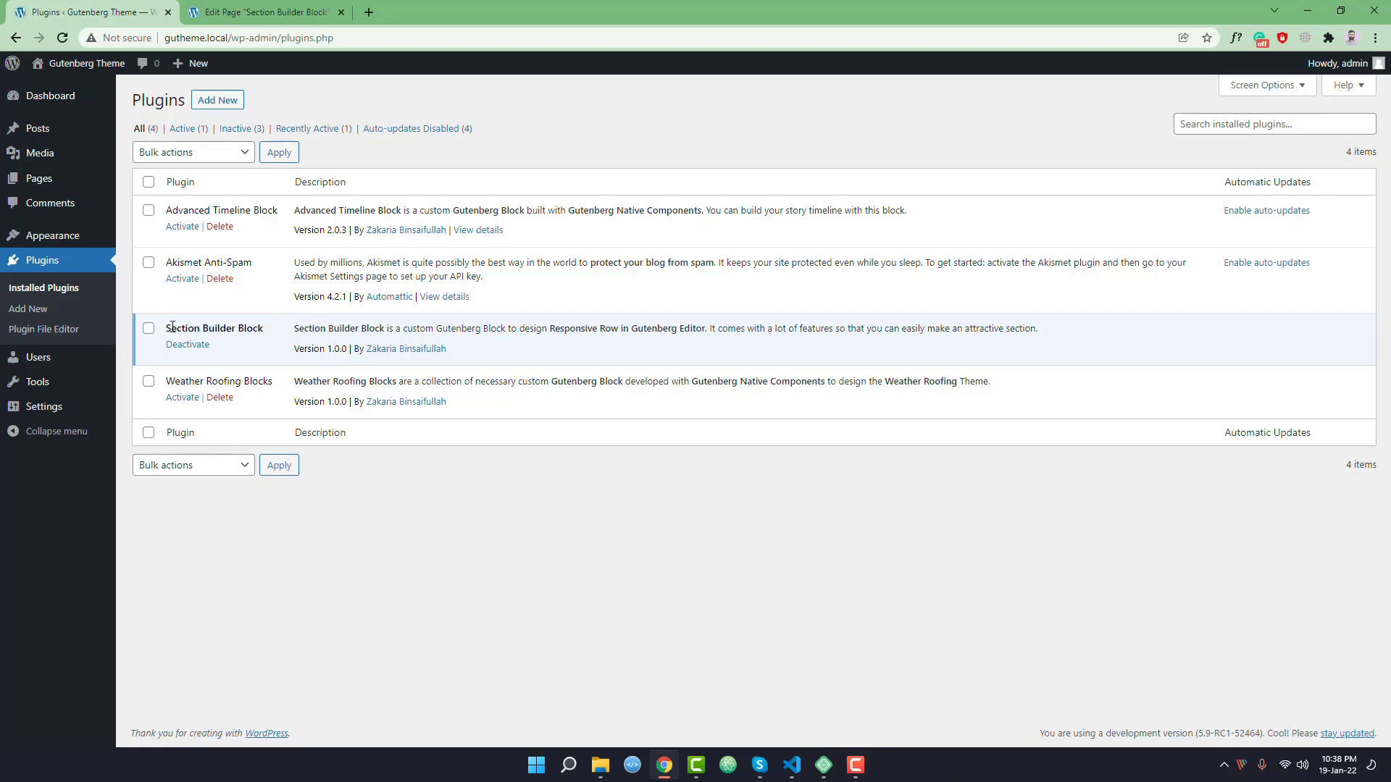
drag(165, 328, 268, 336)
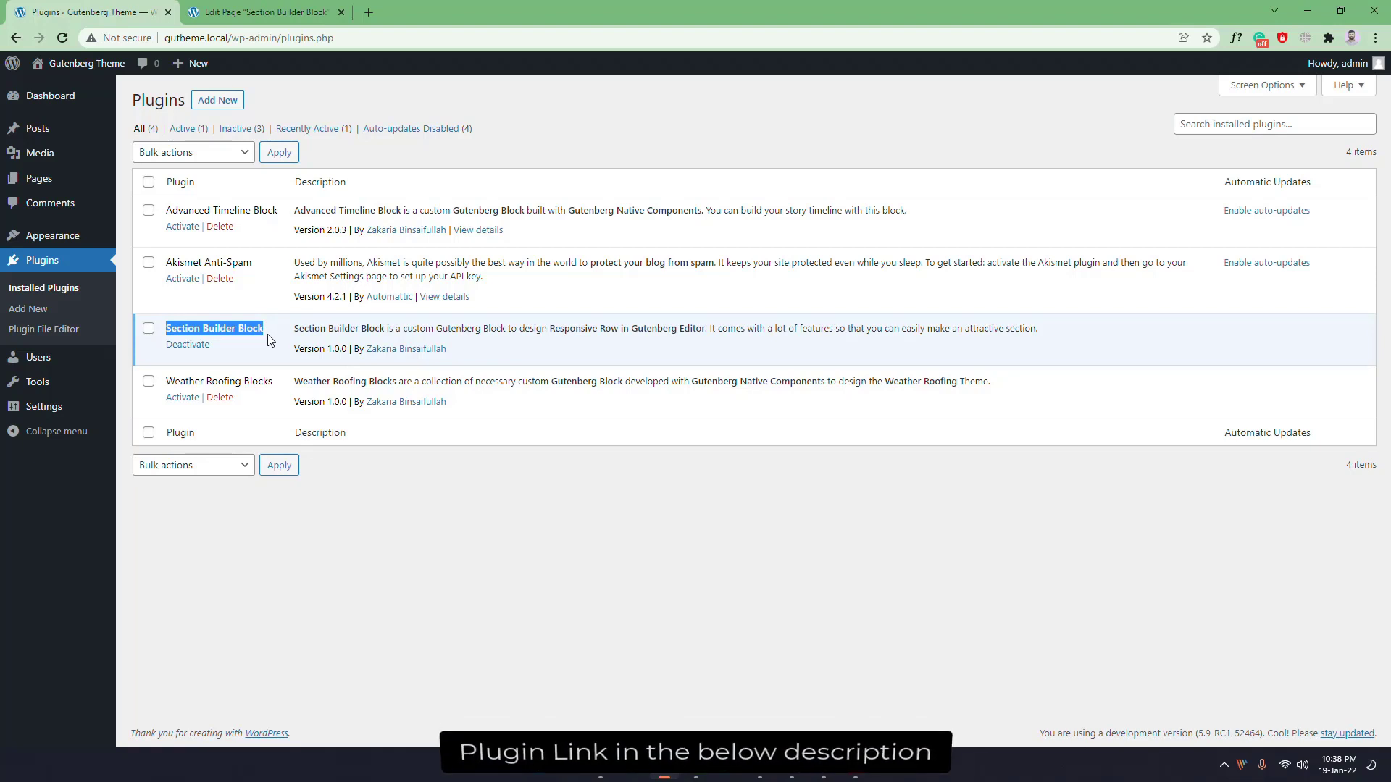
Step: Insert a Container block from the Design category below the page title
click(197, 9)
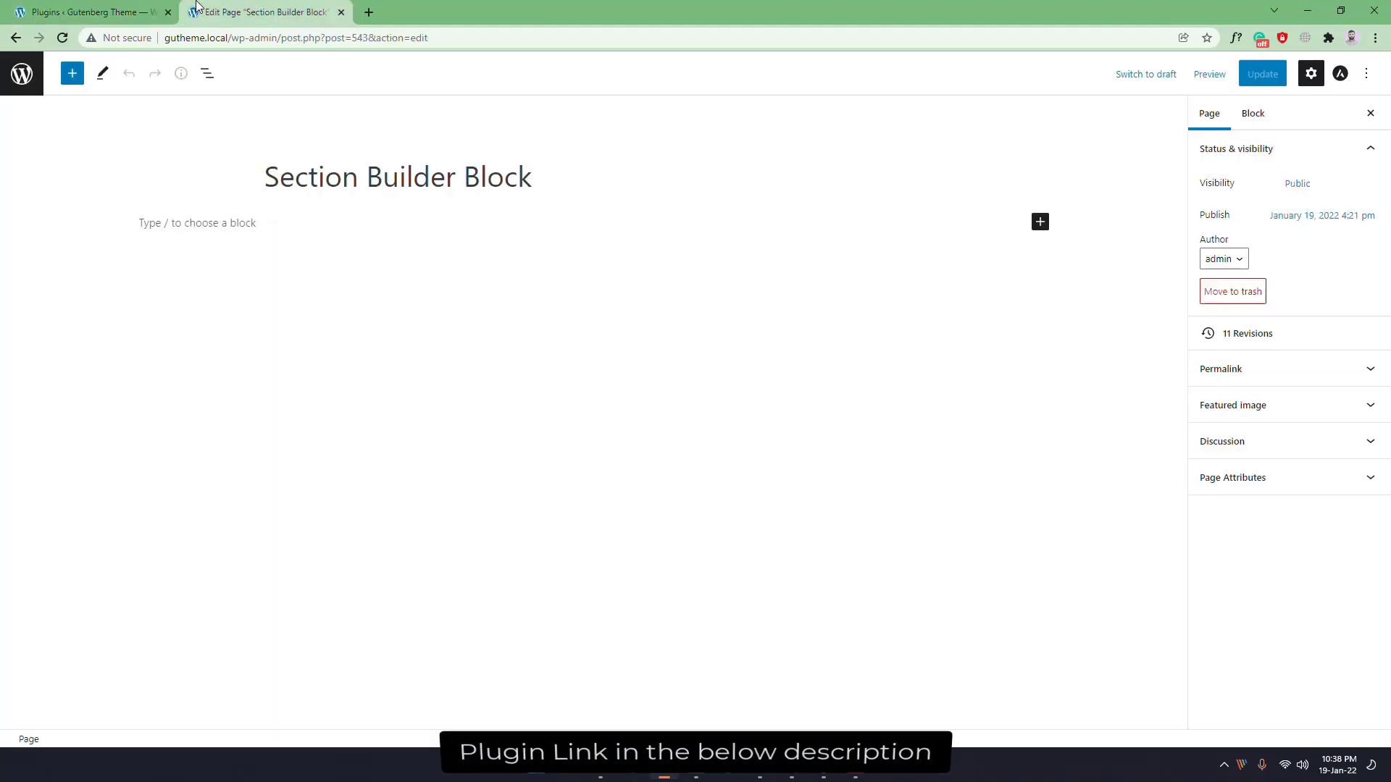
click(163, 219)
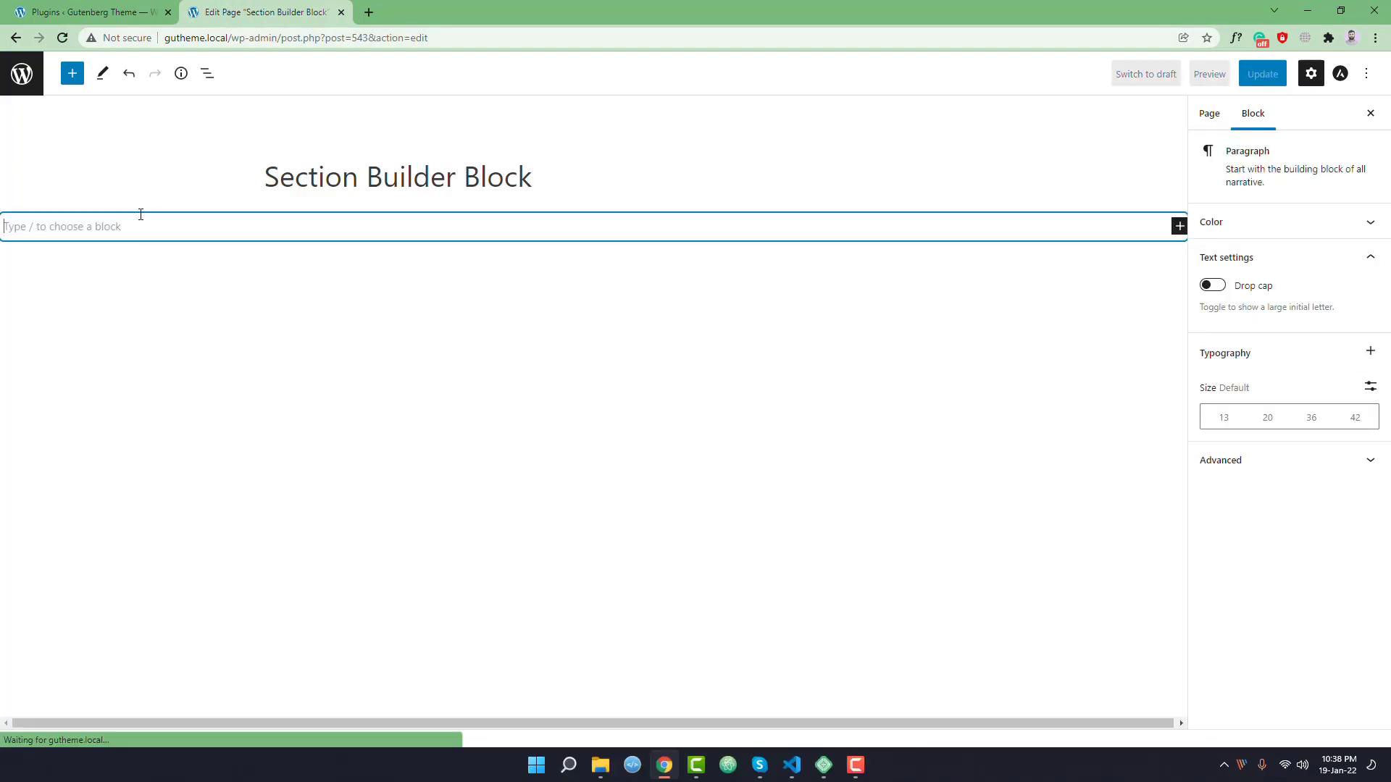
click(72, 76)
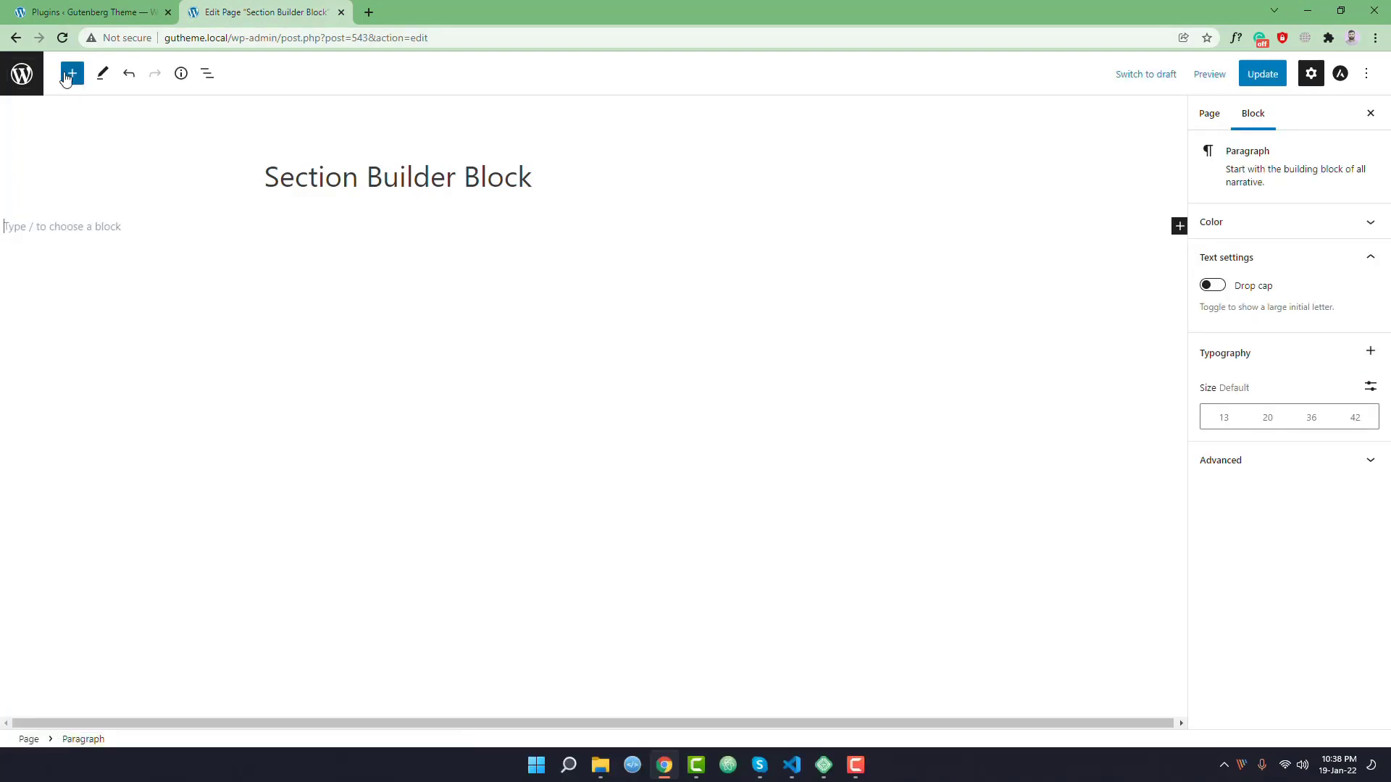
drag(244, 203, 247, 317)
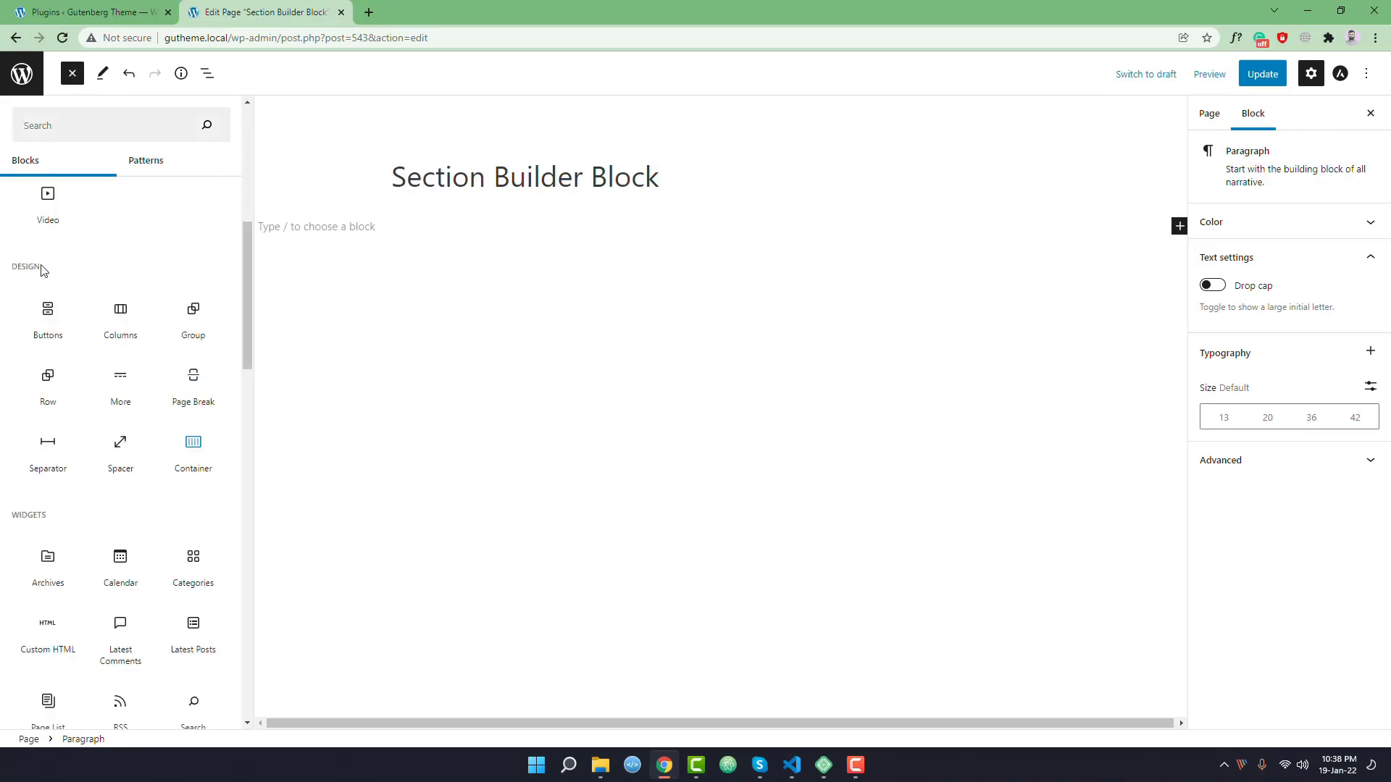
double_click(29, 271)
mouse_move(214, 473)
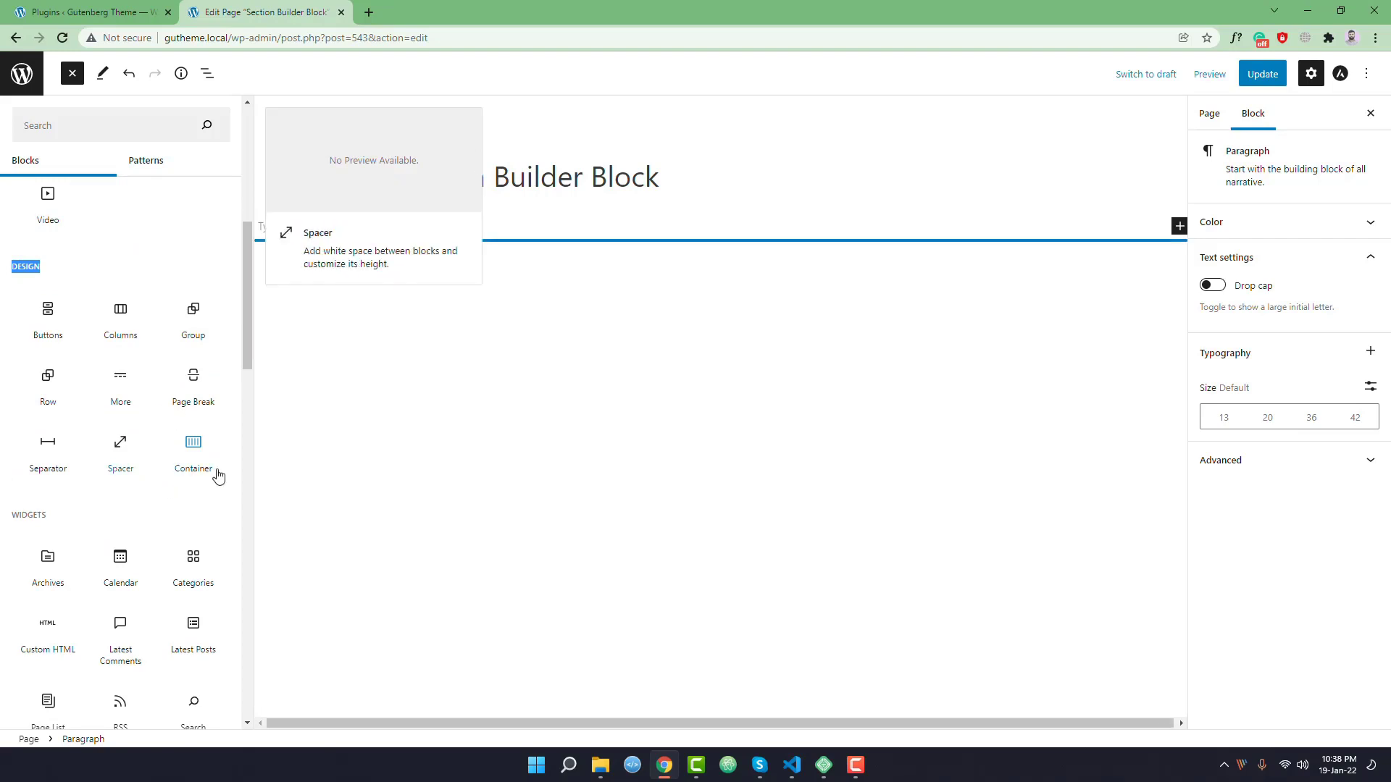
click(190, 445)
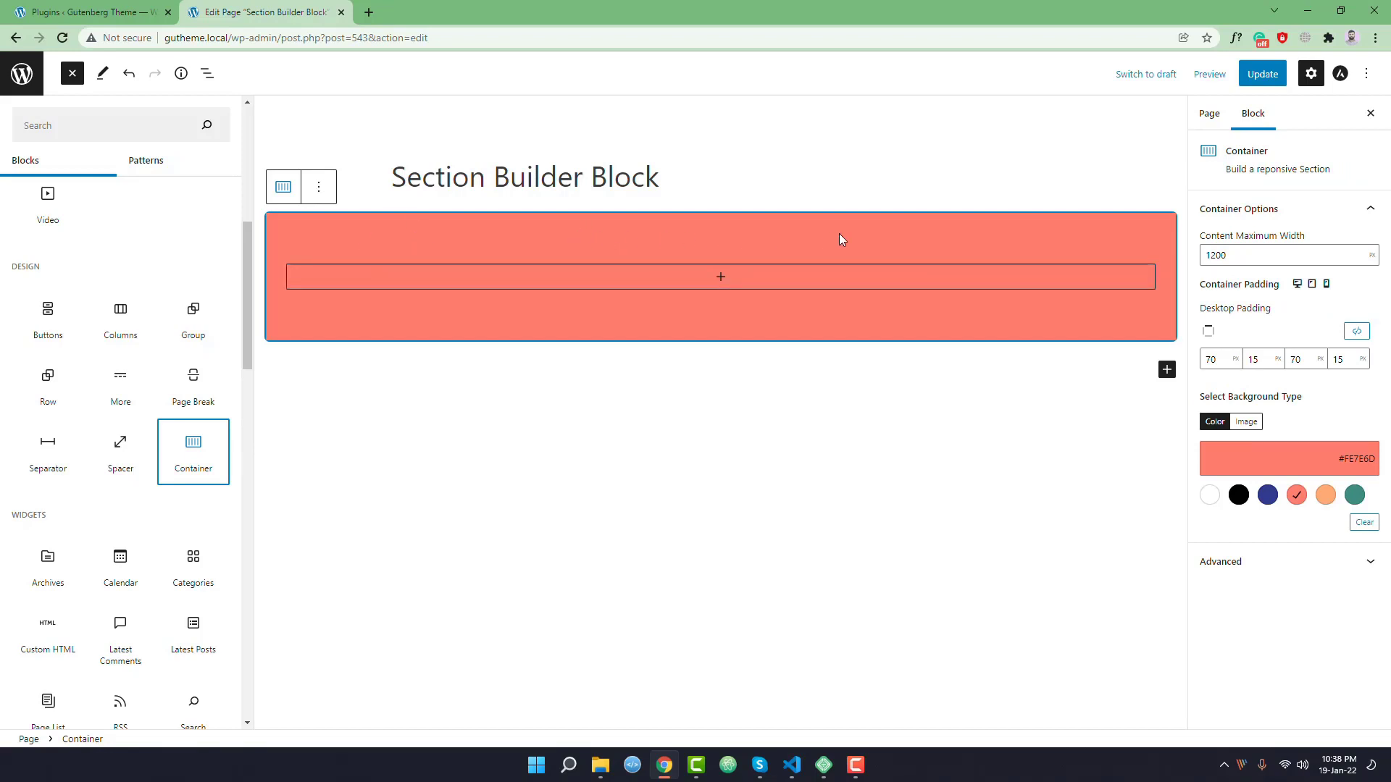
Step: Close the block library and confirm Content Maximum Width stays at 1200
click(1260, 249)
key(Up)
drag(1260, 253, 1202, 255)
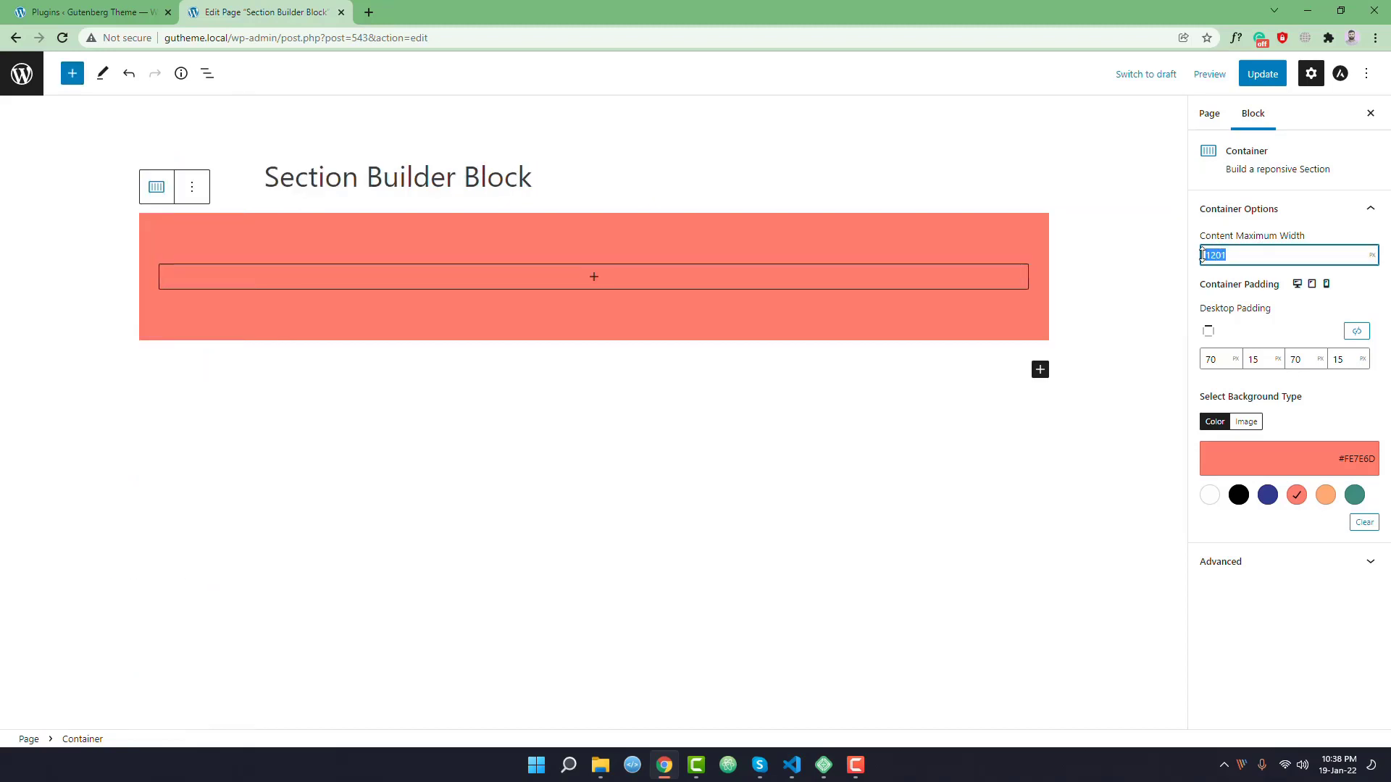
click(1226, 256)
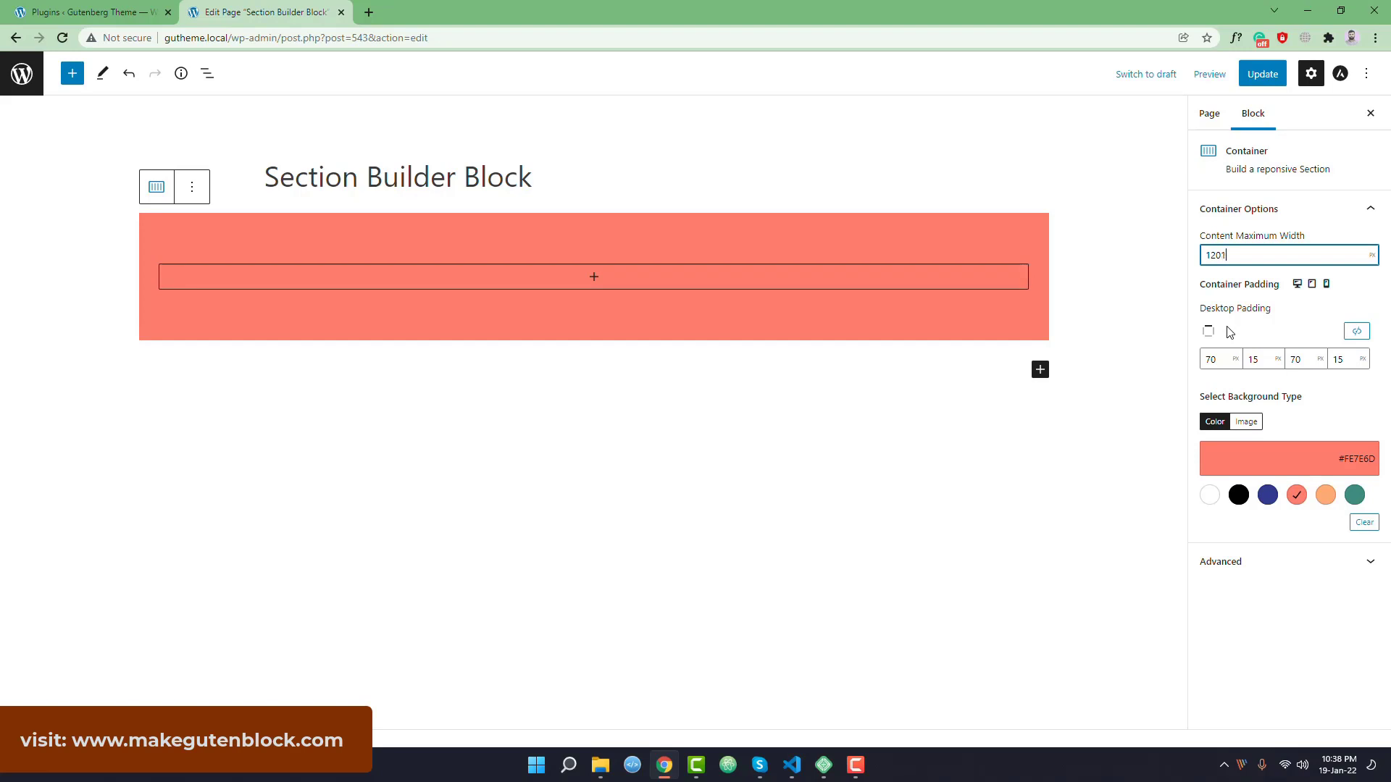
key(Down)
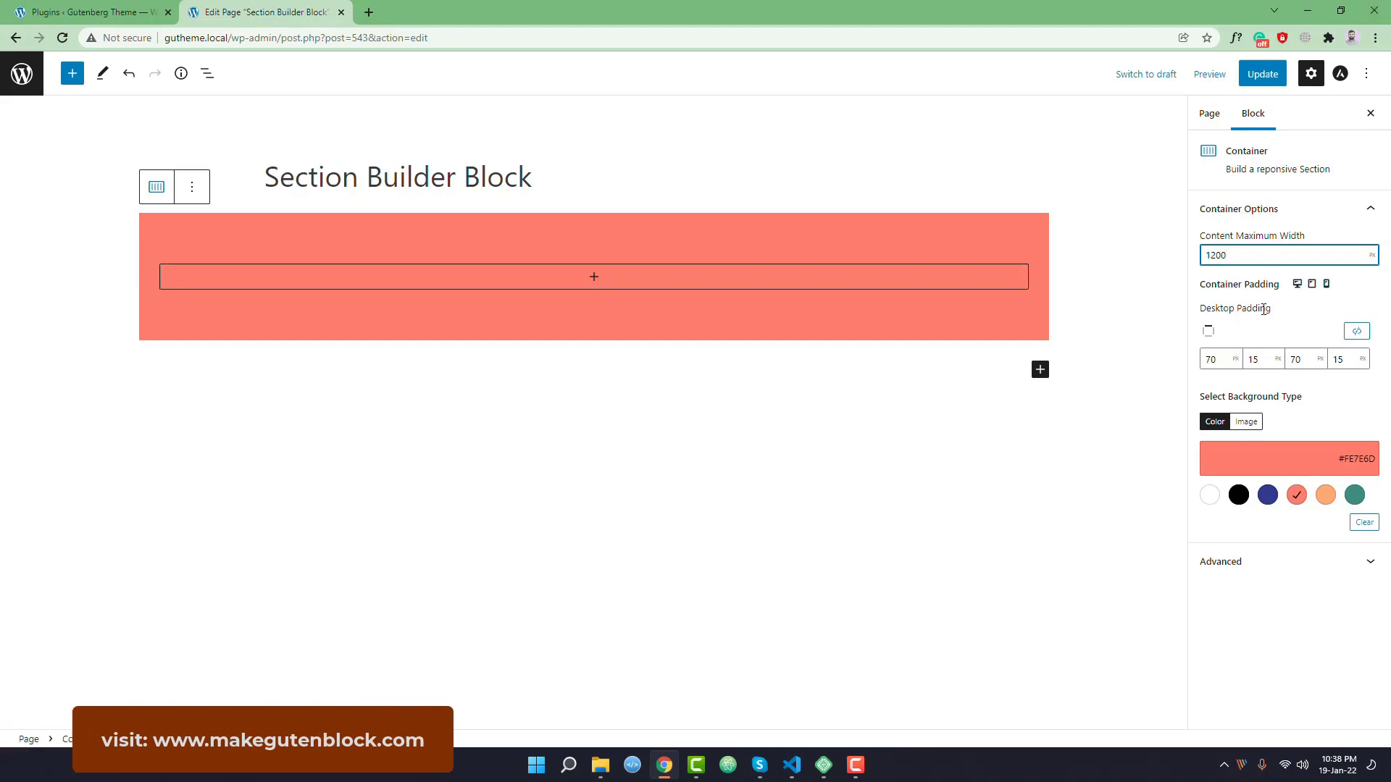
drag(1203, 284, 1277, 284)
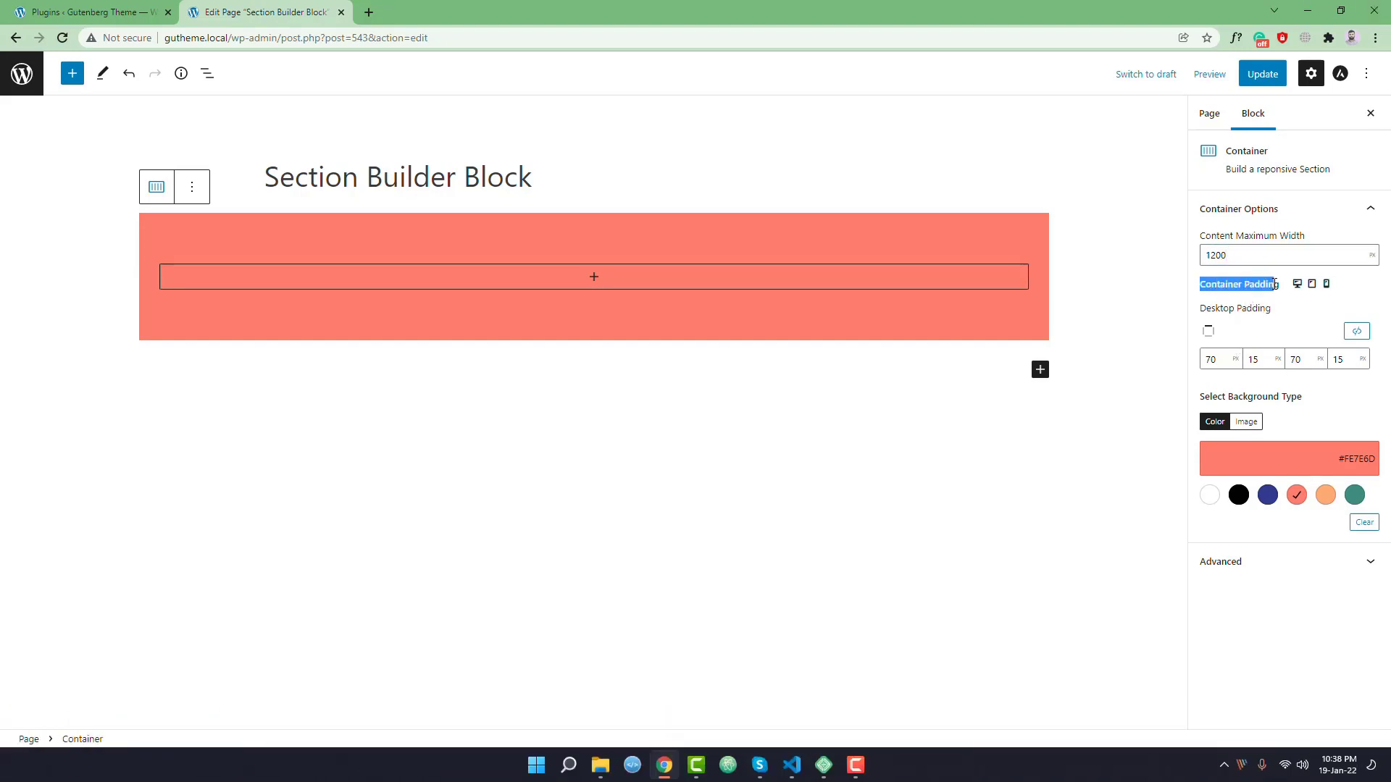
click(1262, 287)
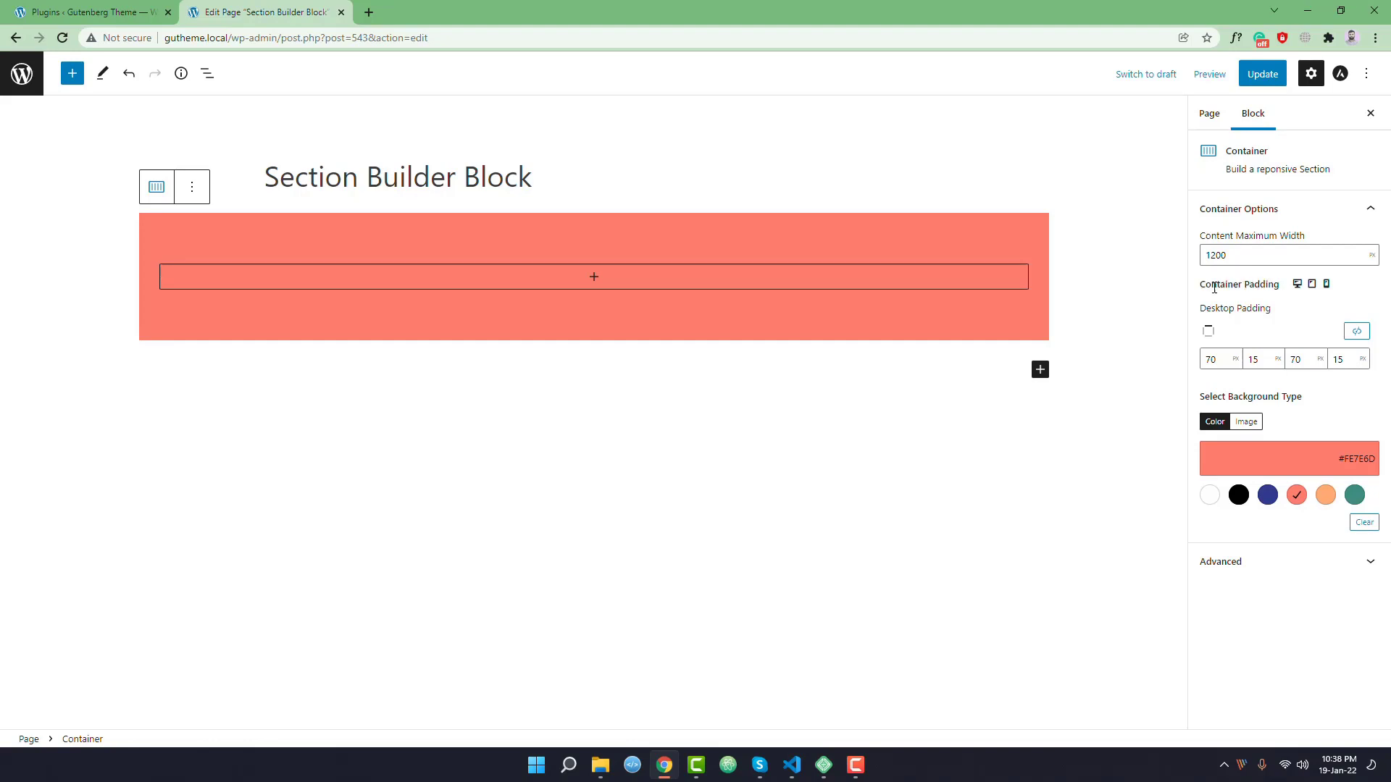
Step: Show the container padding: desktop 70/15/70/15, tablet 50/15/50/15, mobile 30/10/30/10
click(1314, 287)
click(1327, 287)
click(1296, 286)
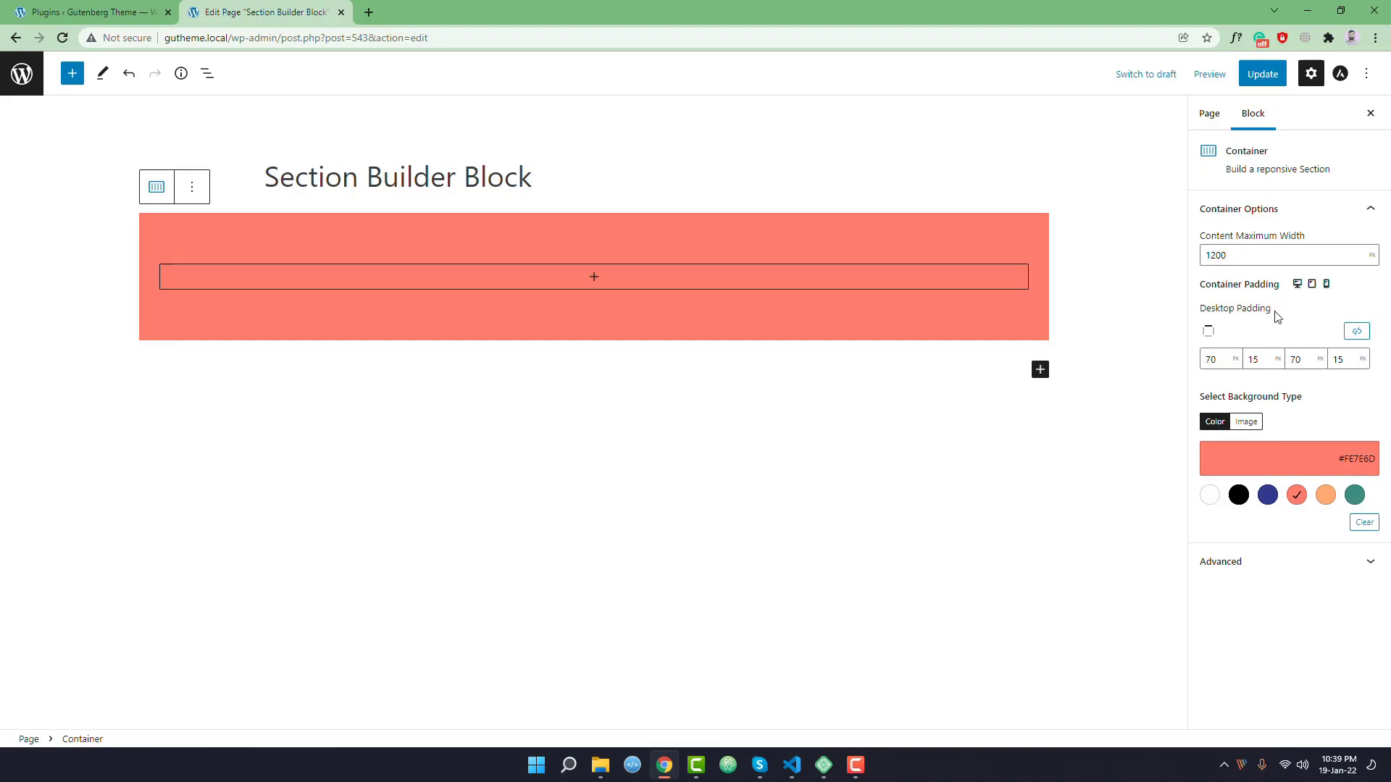
drag(1276, 317, 1220, 360)
click(1312, 286)
click(1327, 284)
drag(1211, 400, 1287, 400)
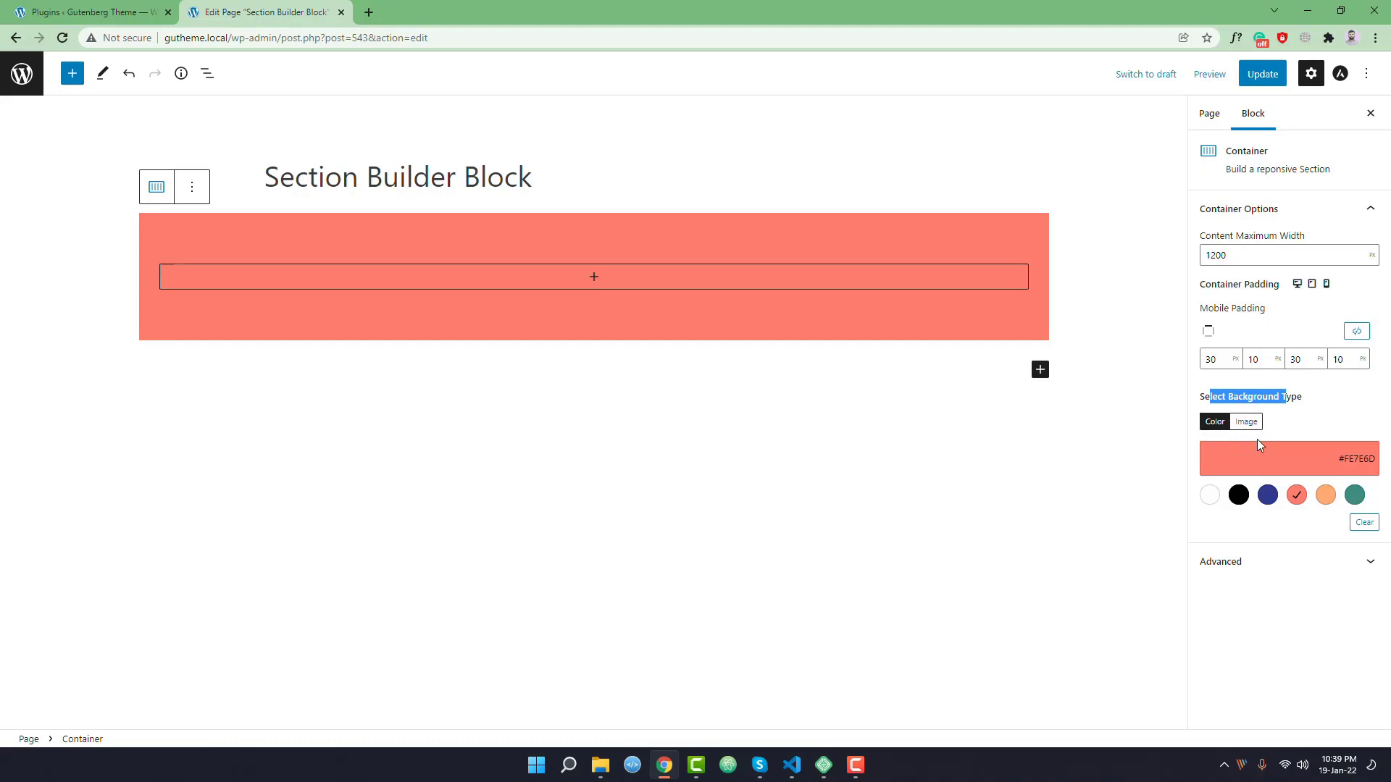
Step: Set the container's background type to Image using the pier photo bd.webp
click(1313, 411)
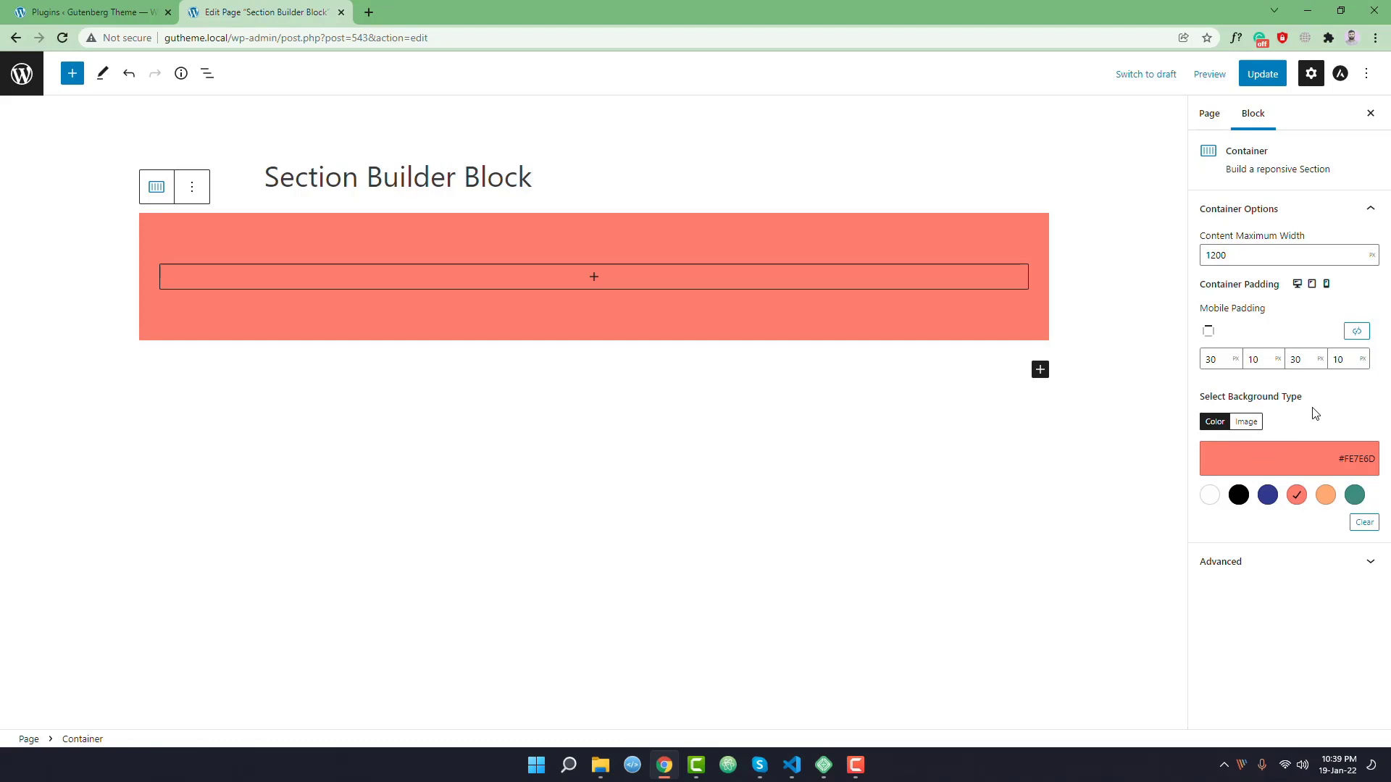
click(1245, 423)
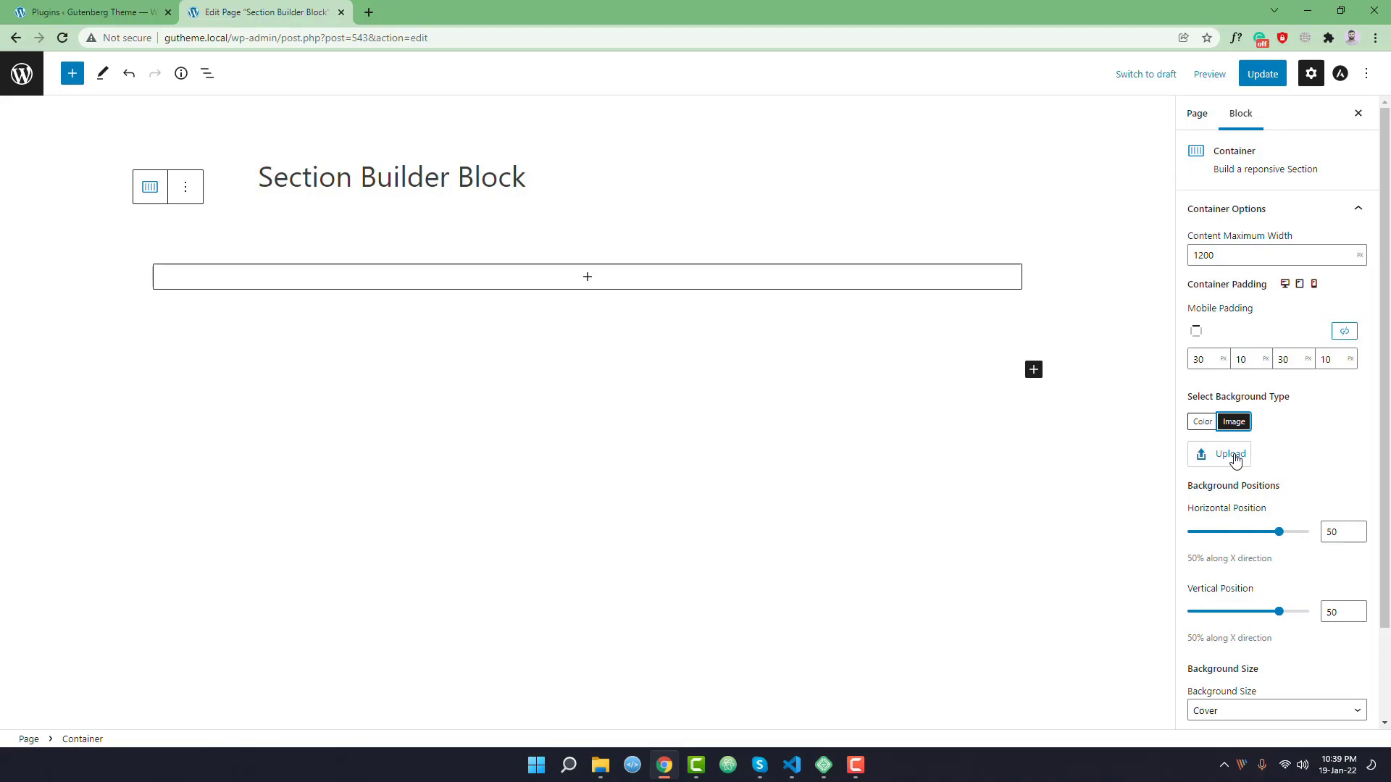
click(1232, 458)
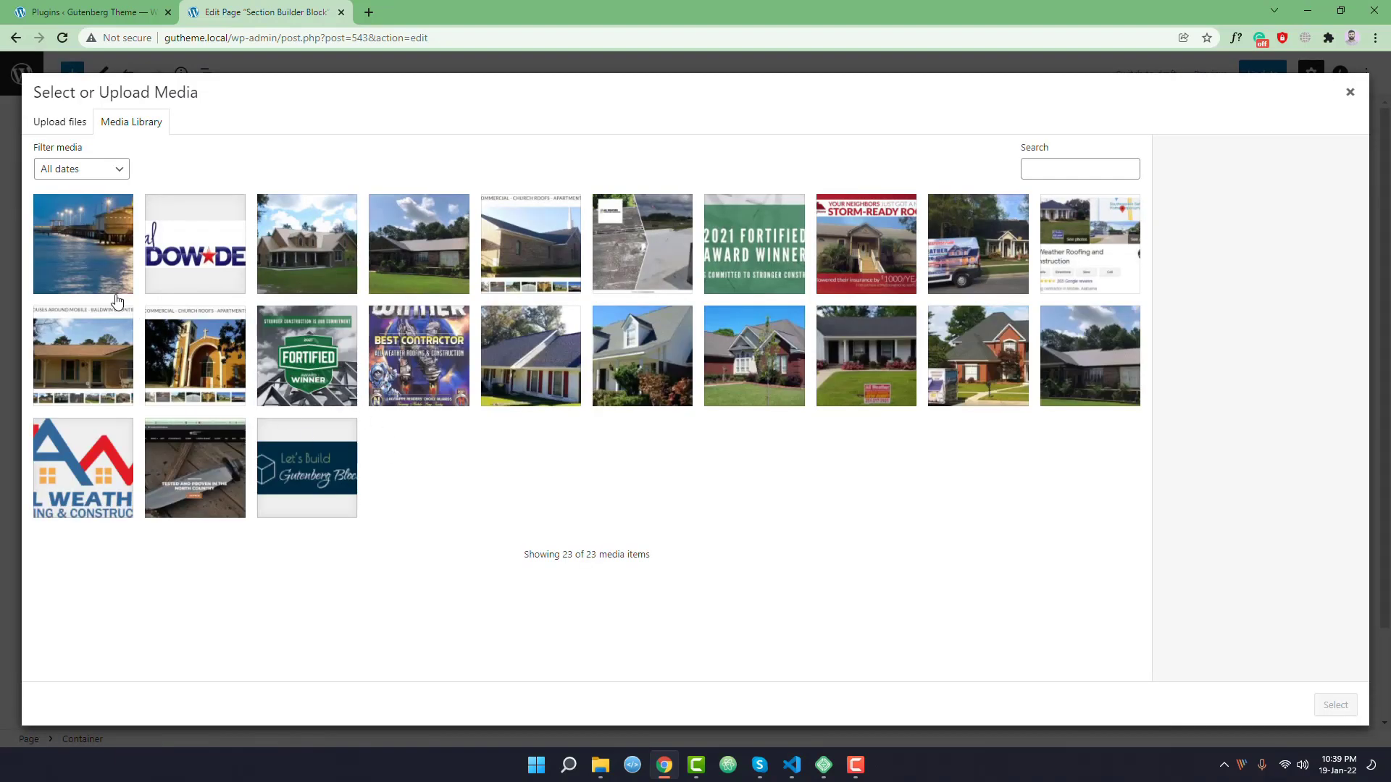
click(87, 275)
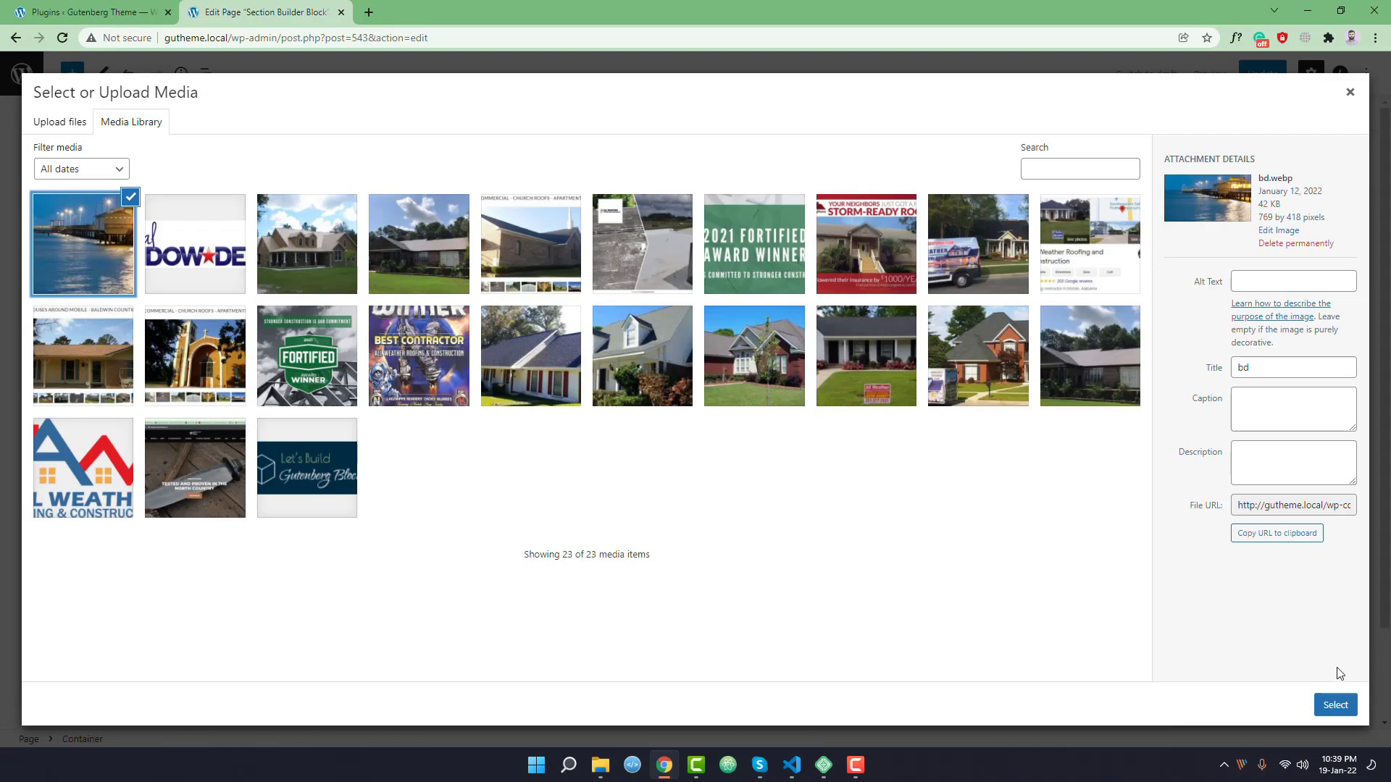
click(1335, 705)
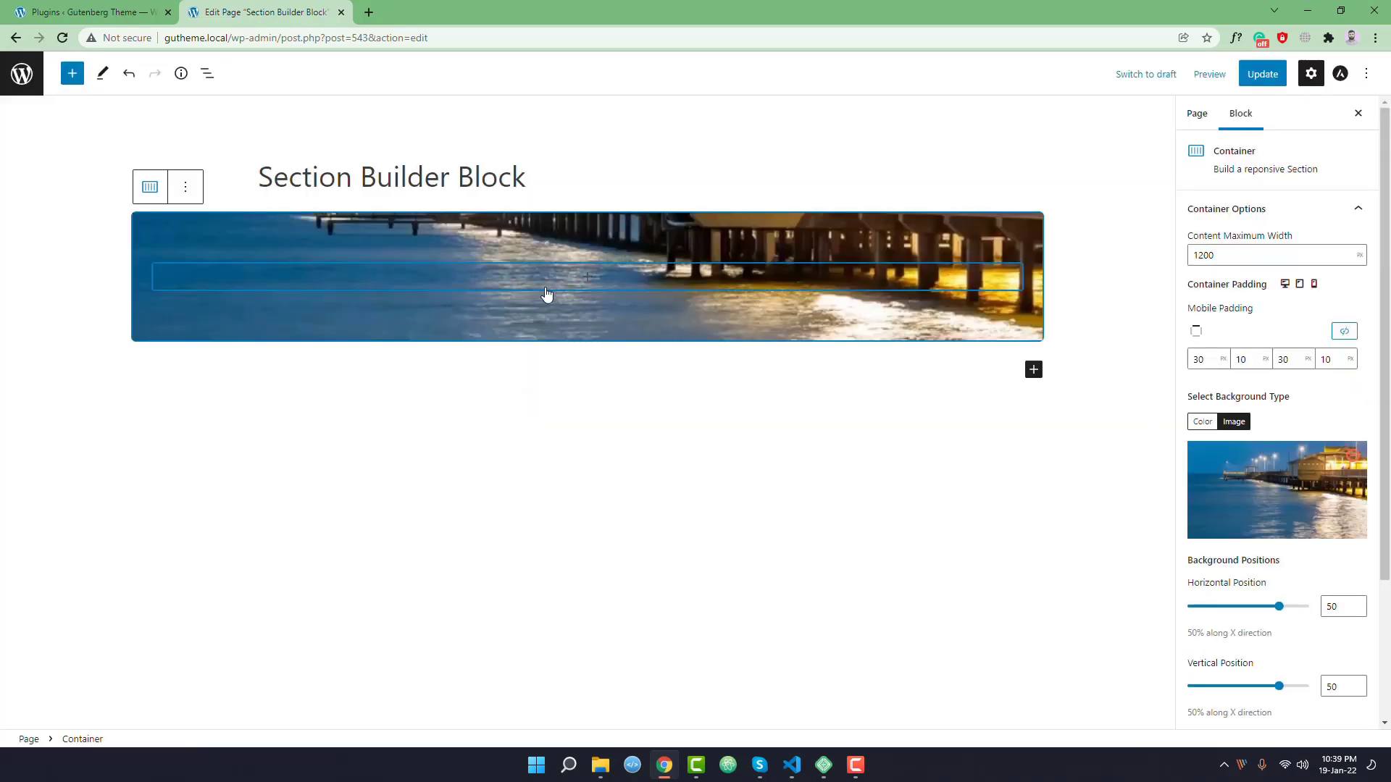
click(587, 276)
Step: Add a white, centre-aligned 'Section Builder Block' heading inside the container
click(579, 395)
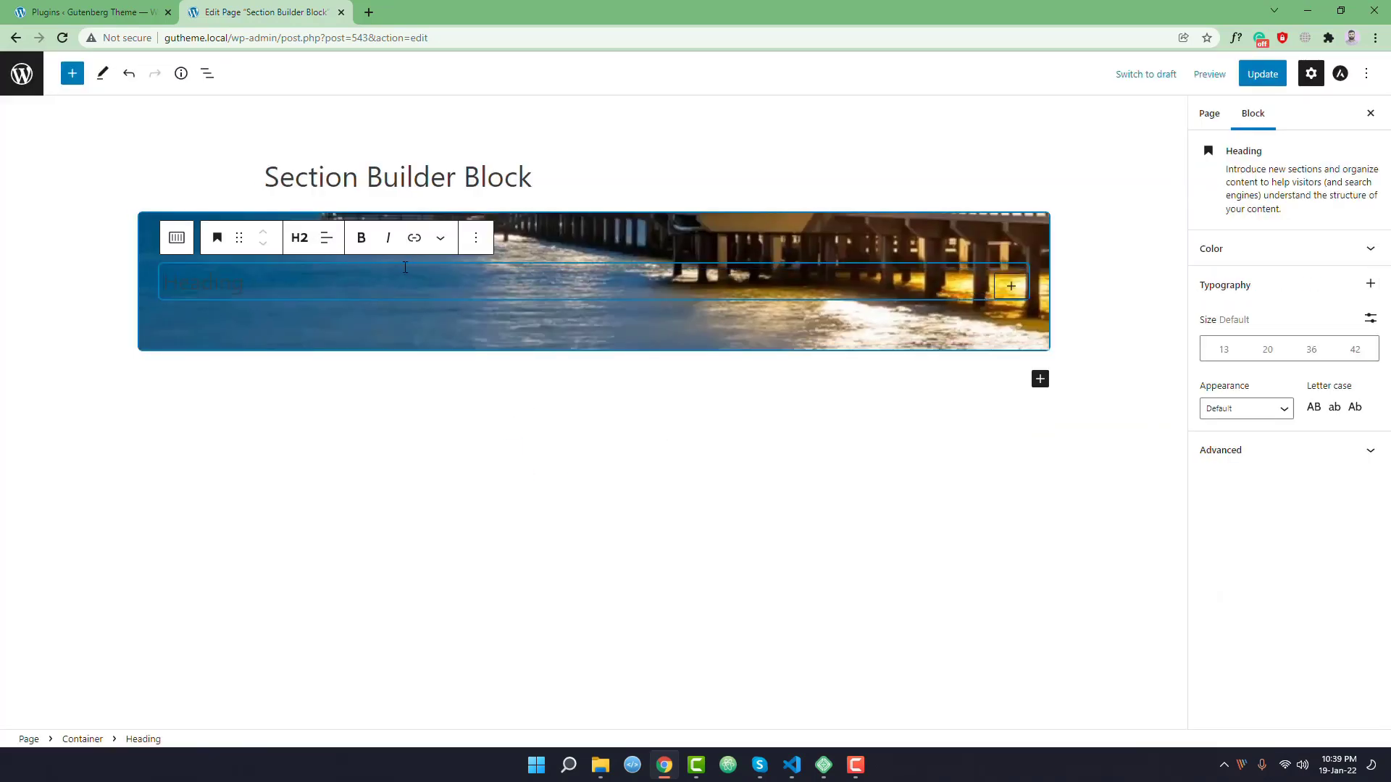
text(Section Builder Block)
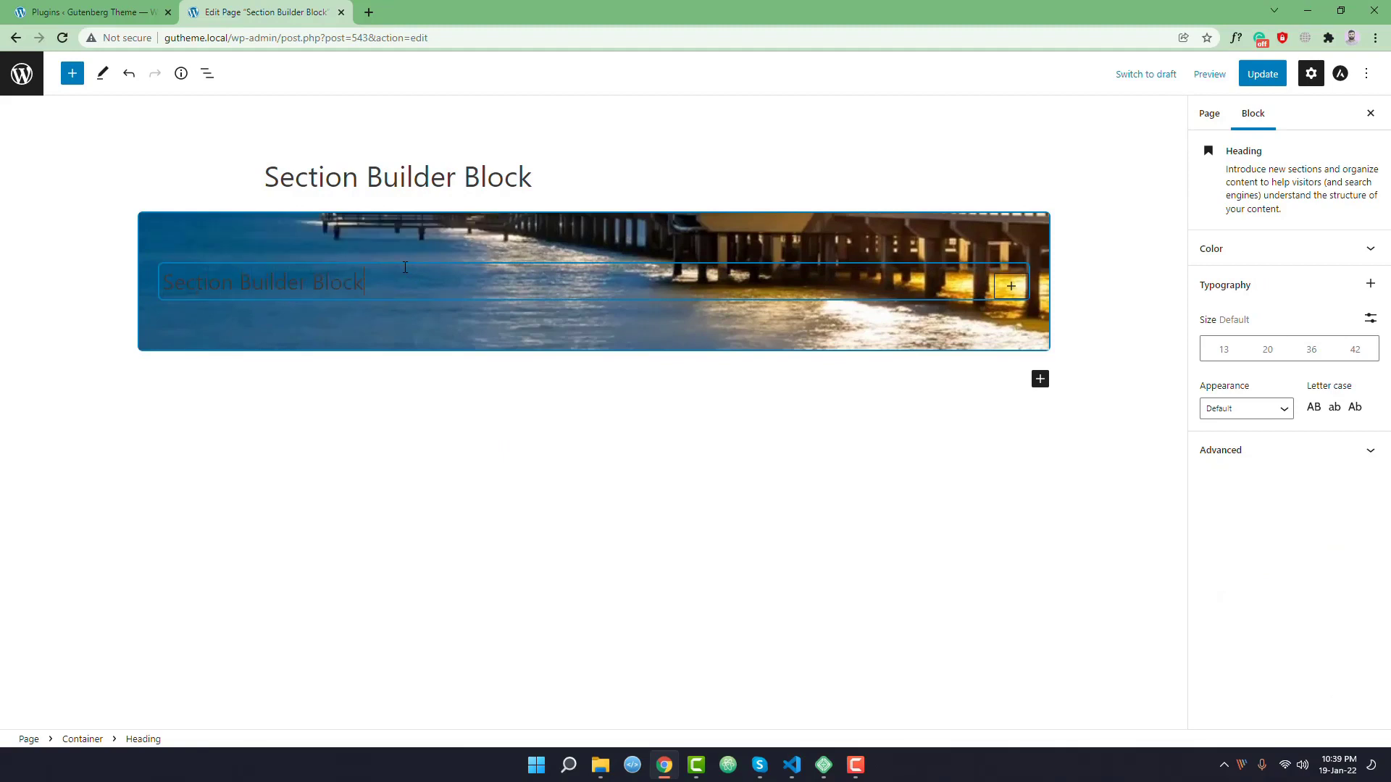
click(1267, 259)
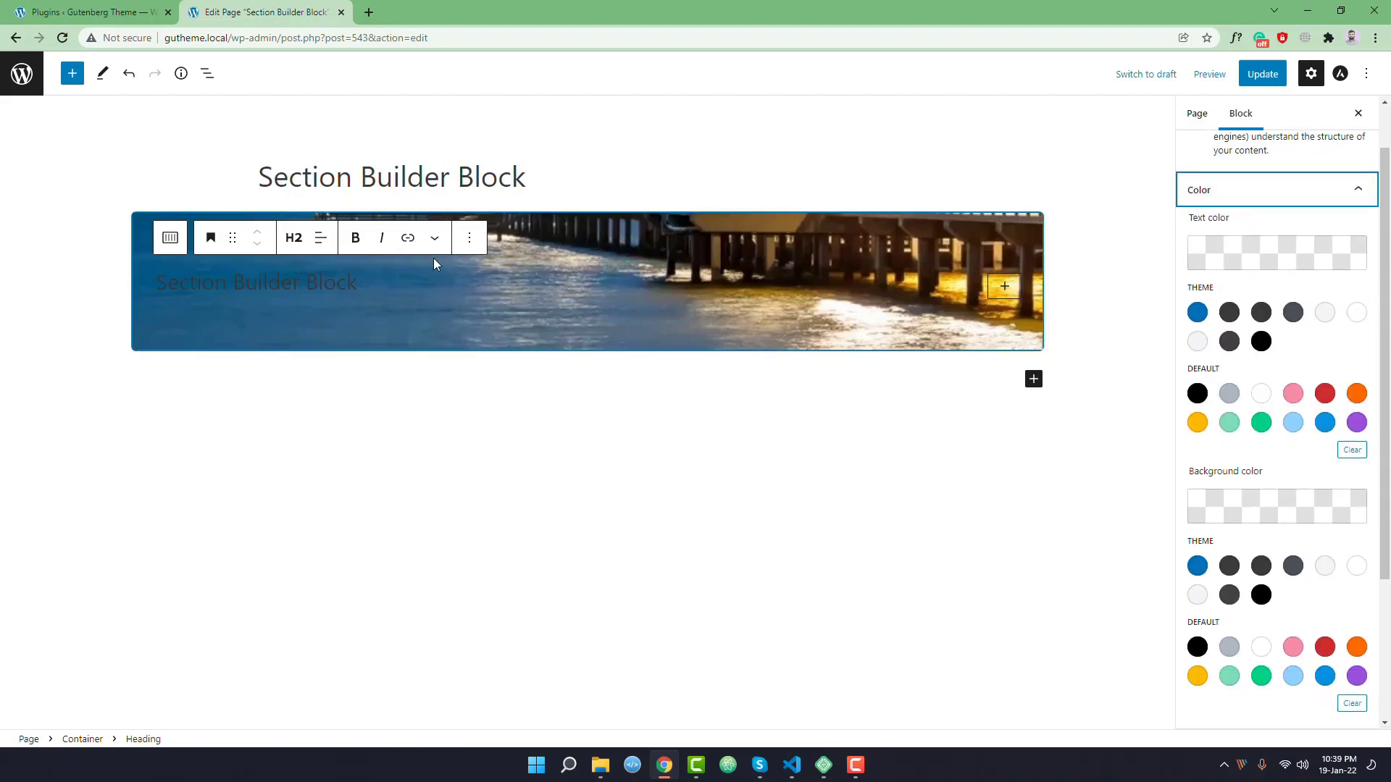
click(1356, 314)
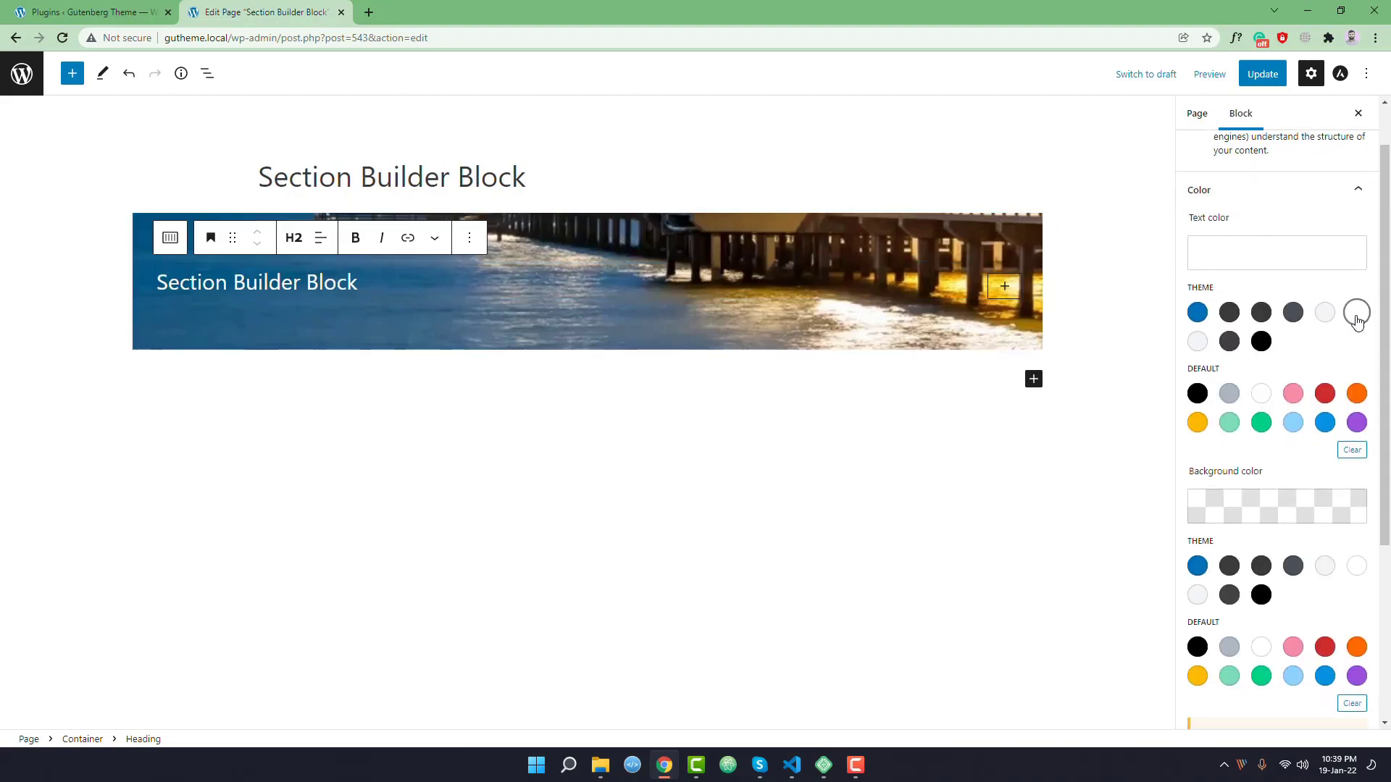
click(321, 238)
click(342, 312)
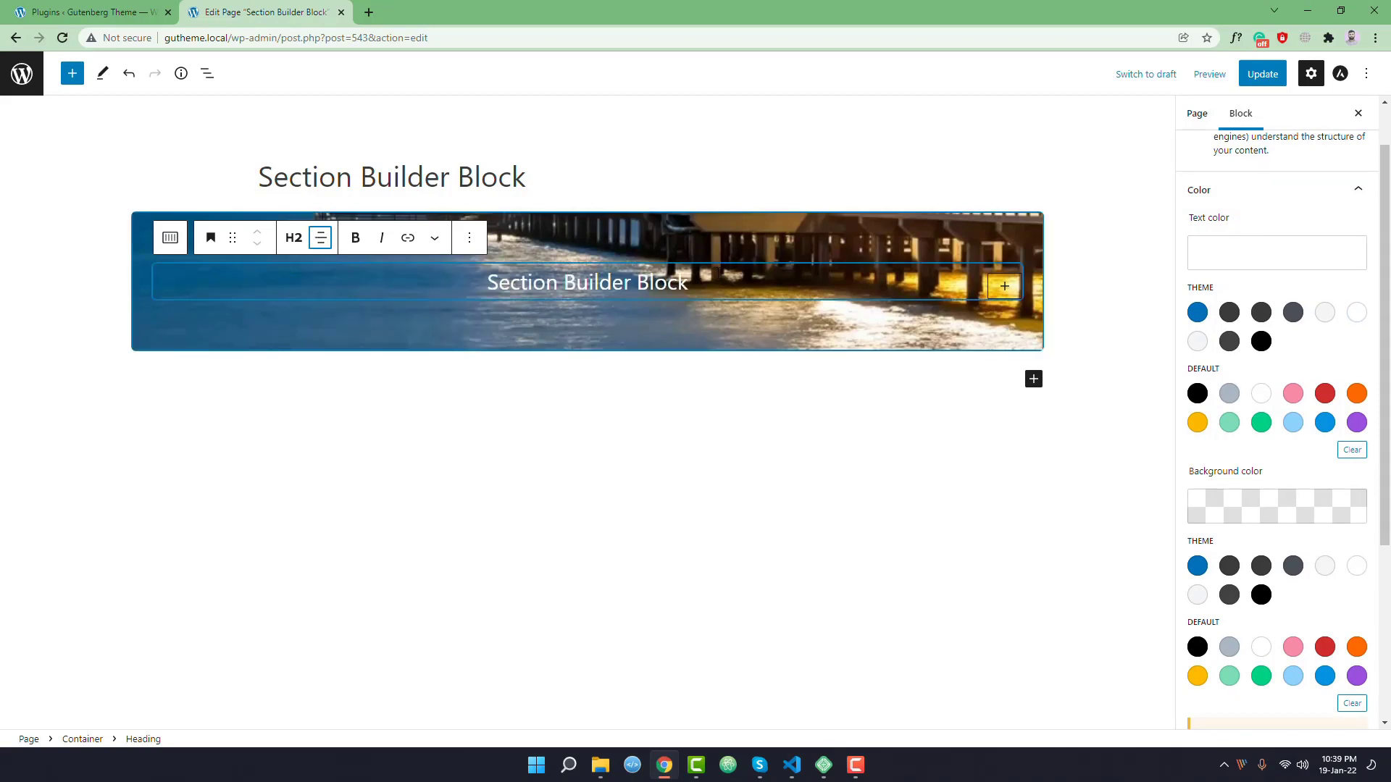
Step: Add a centred 'Read More' button beneath the heading, then select the container
click(1004, 286)
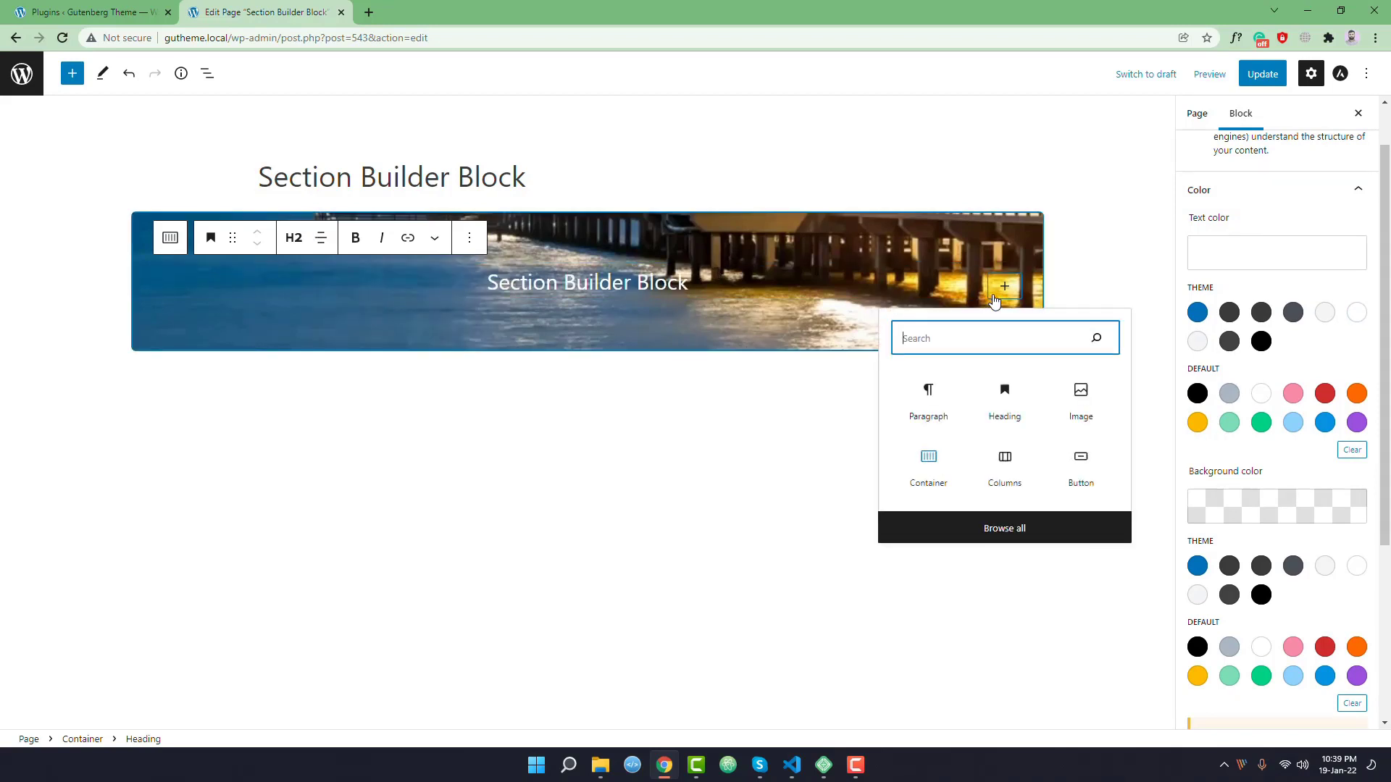
text(button)
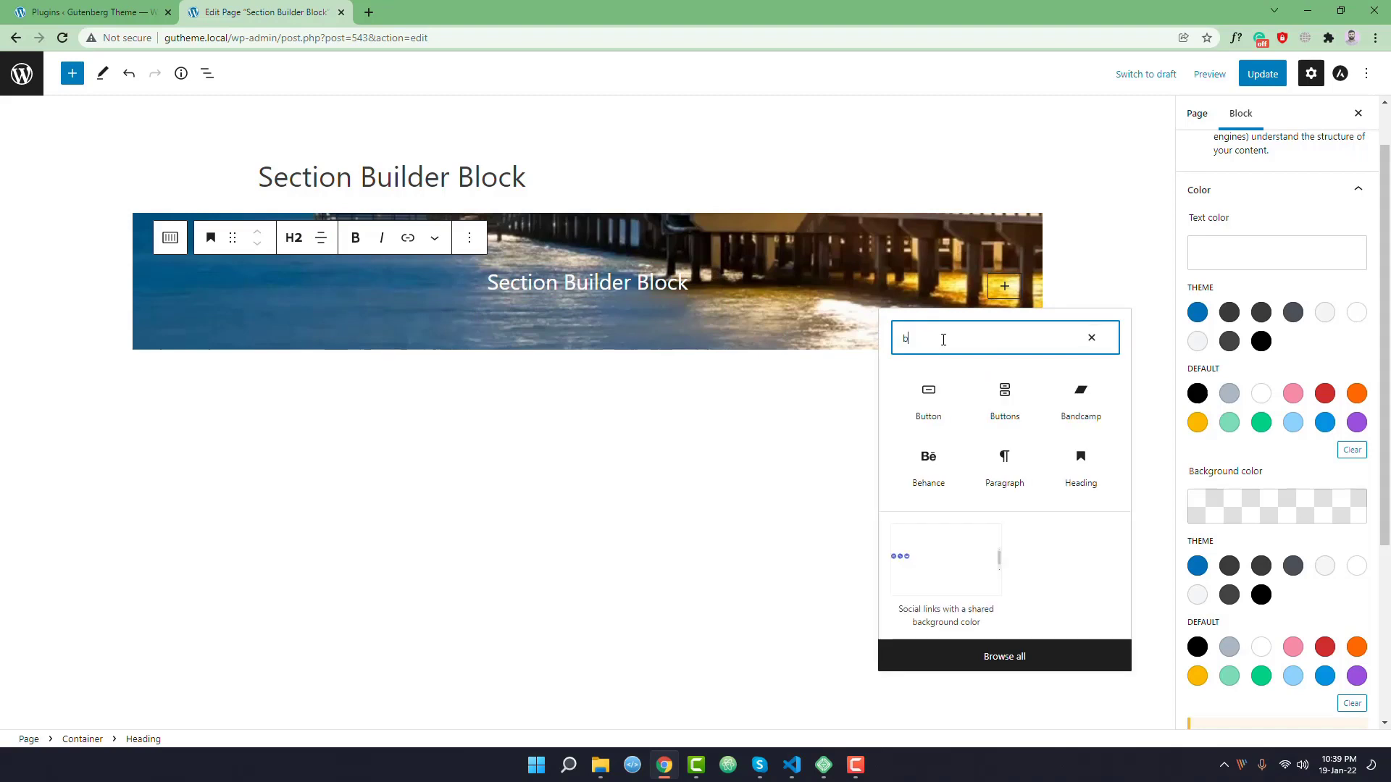
click(929, 395)
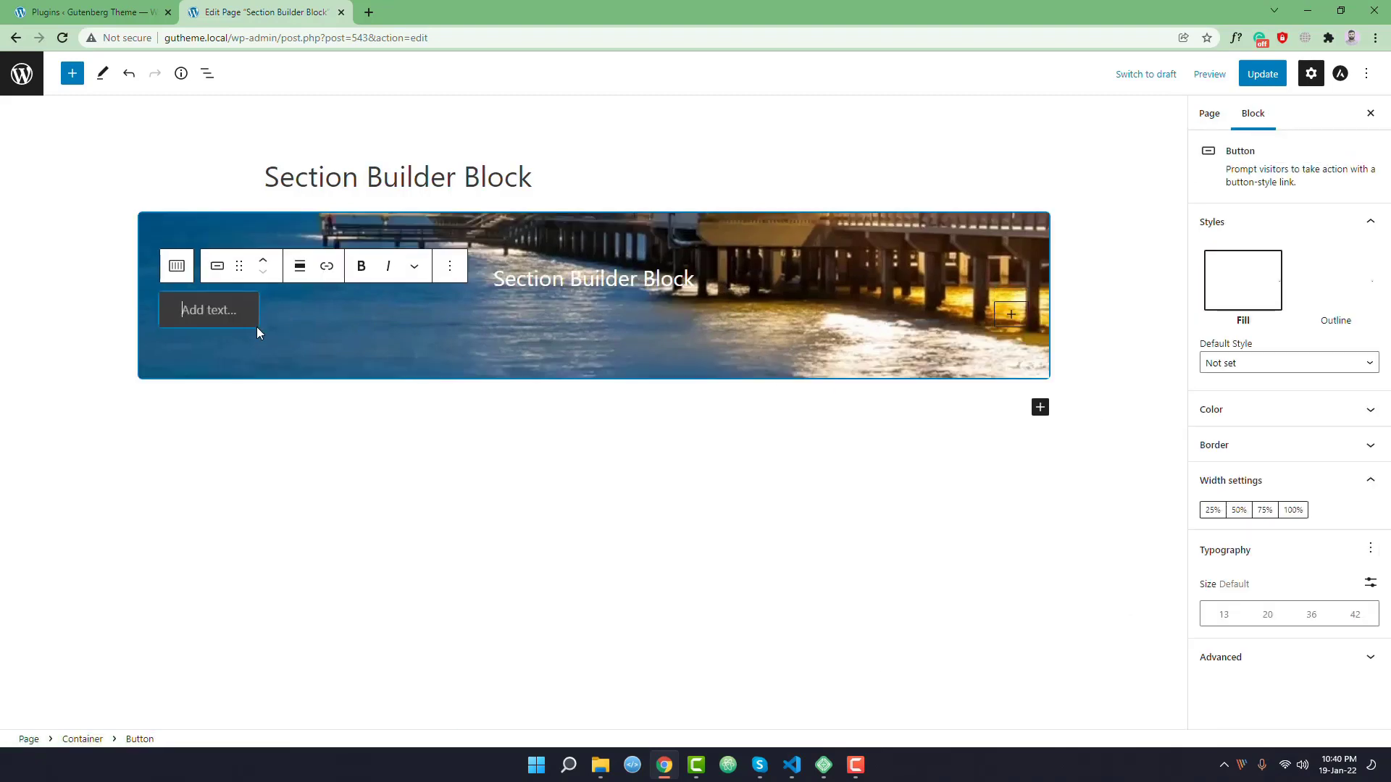
text(Read )
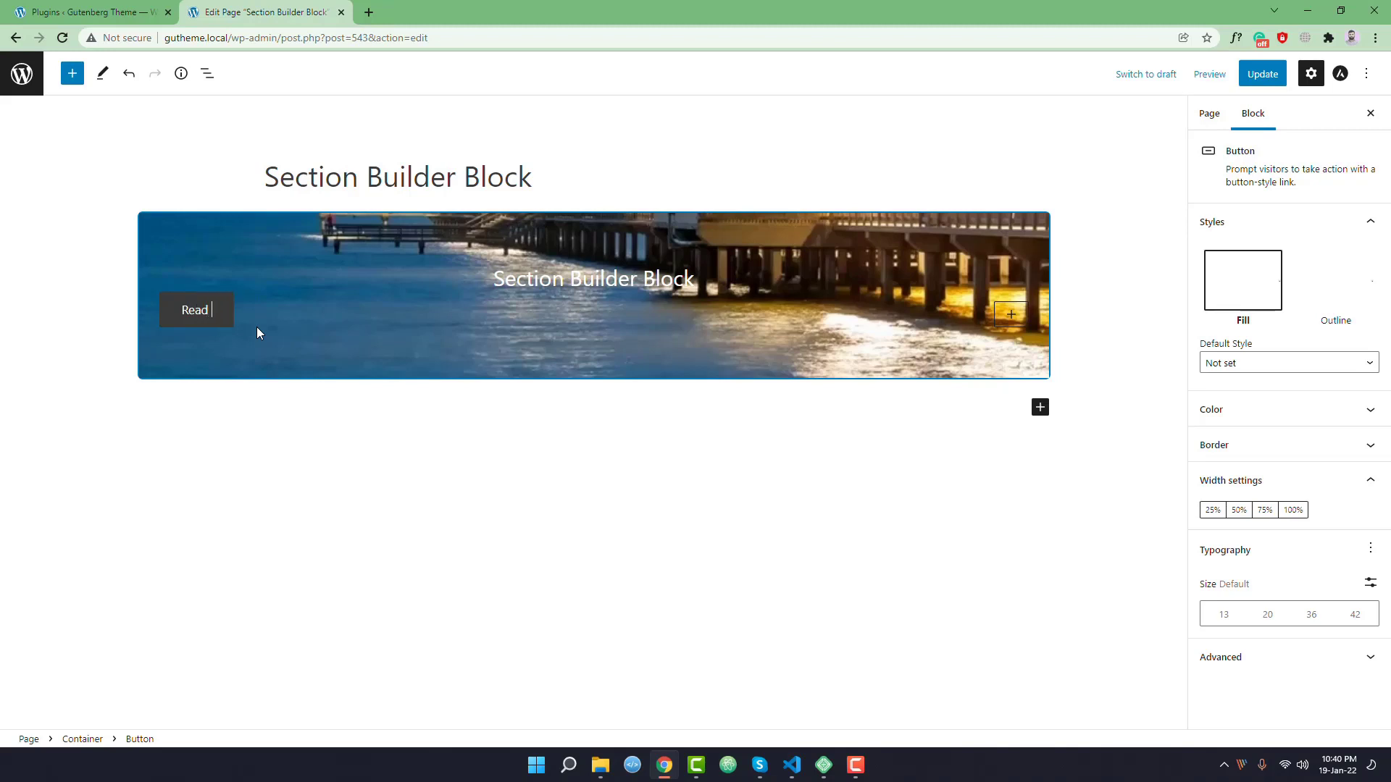
text(More)
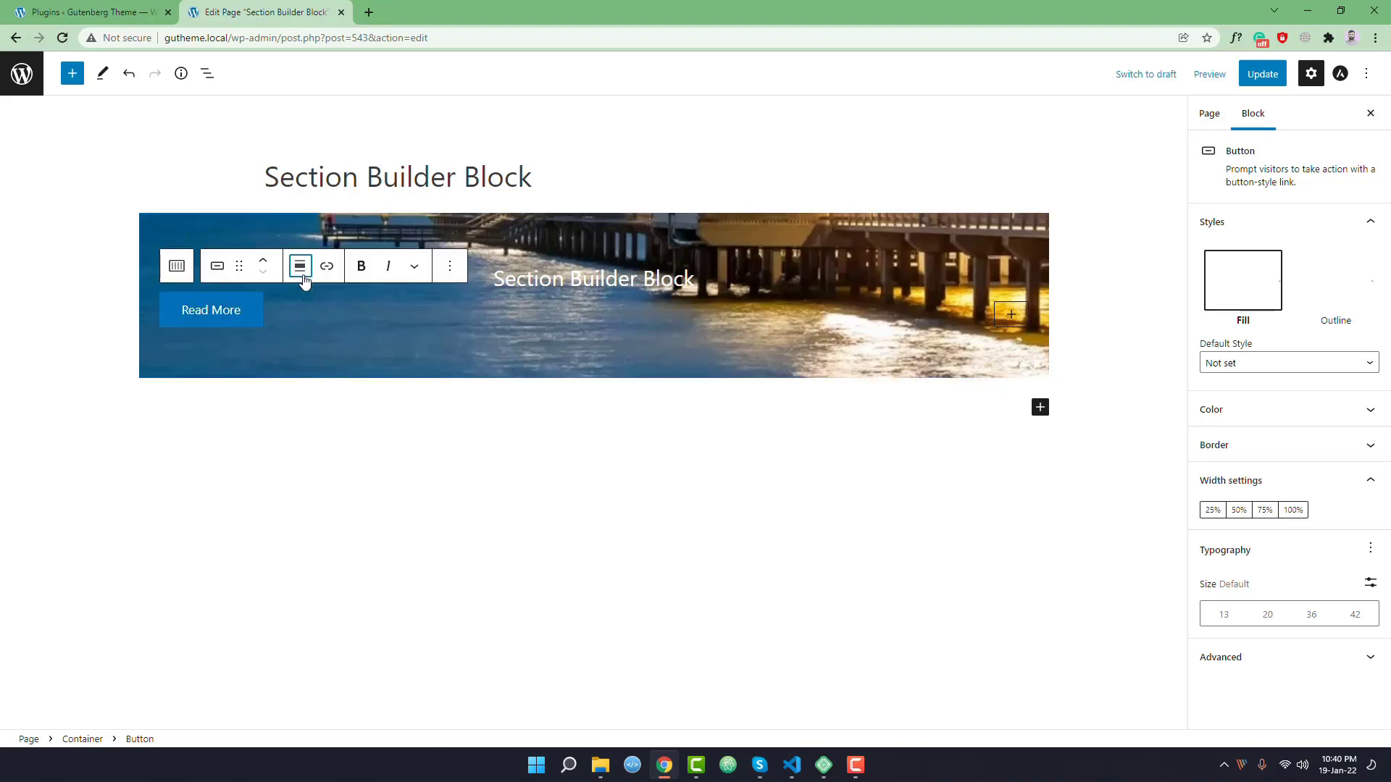
click(300, 266)
click(340, 364)
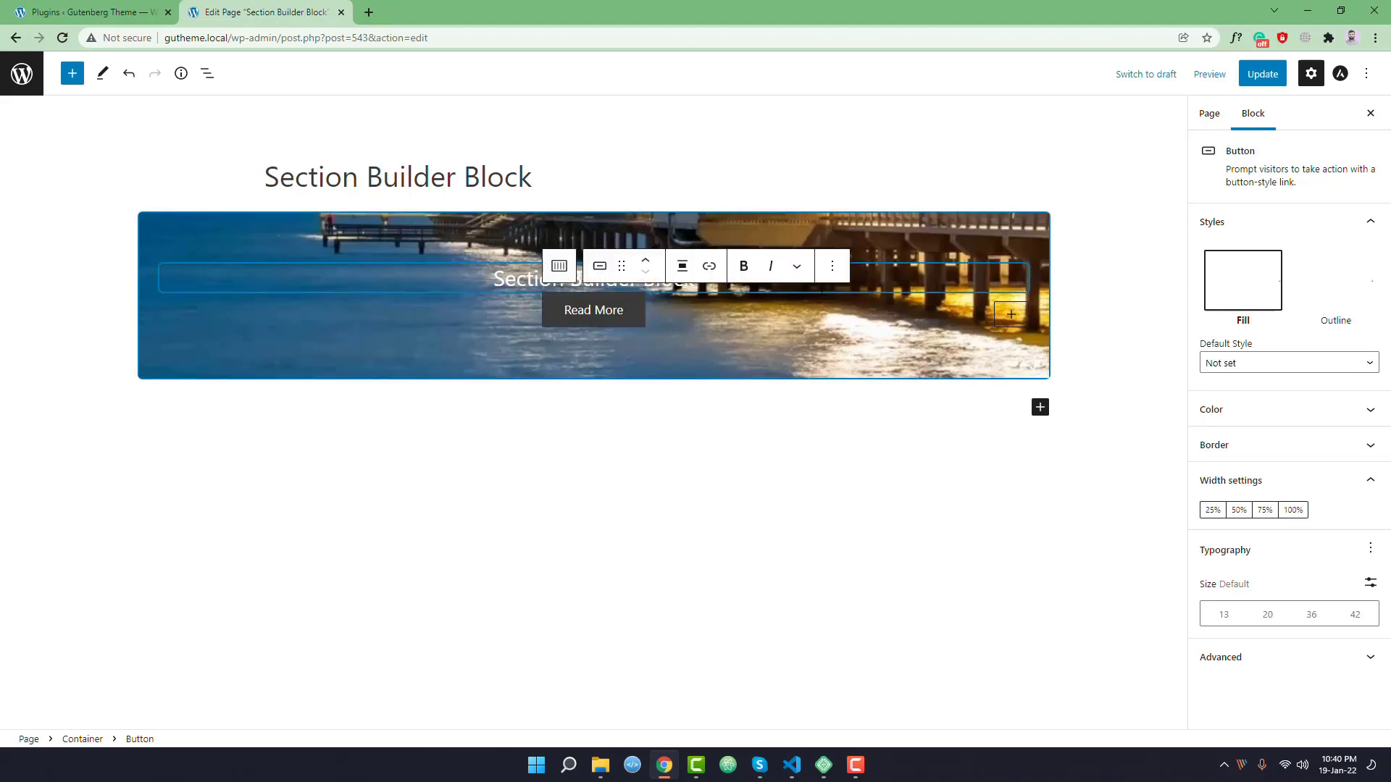
click(968, 252)
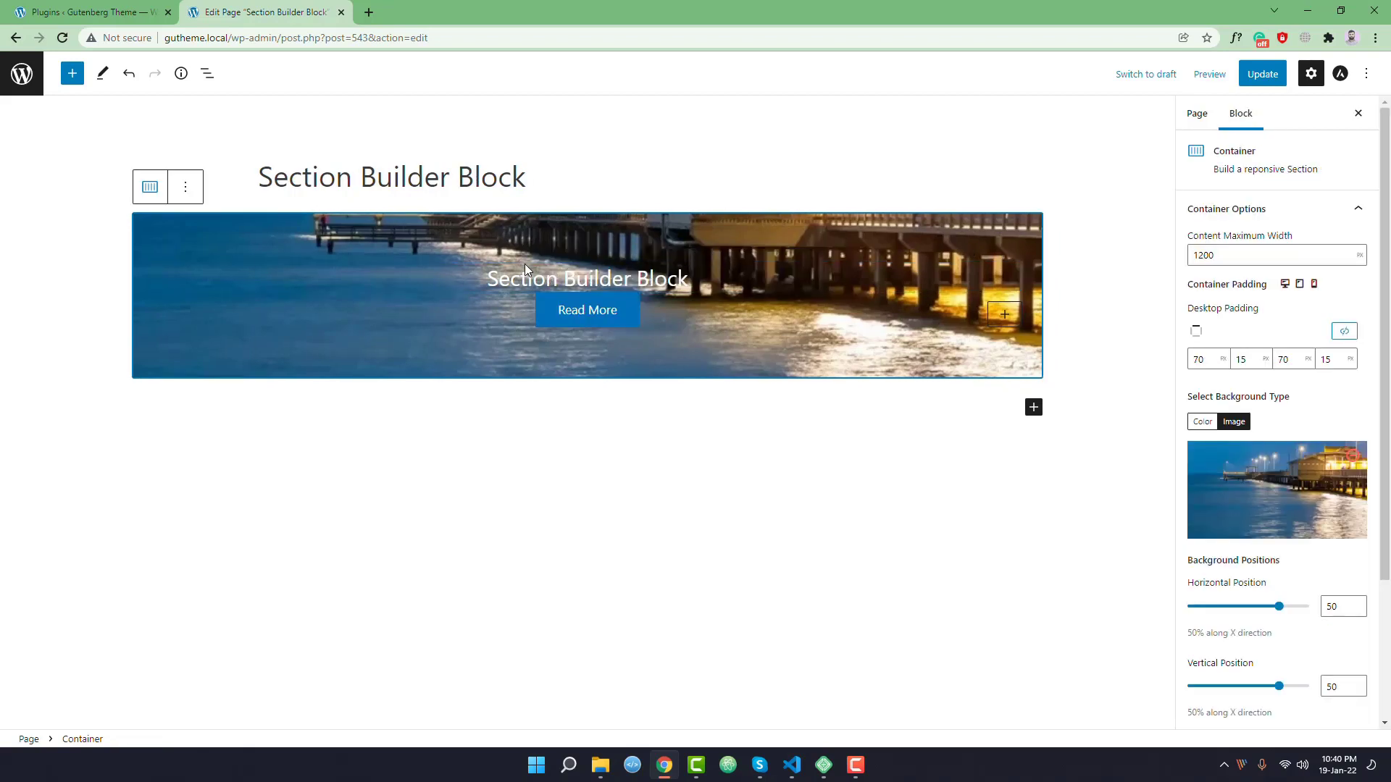
Step: Enable the container overlay at 0.7 opacity in black, after trying blue and salmon
scroll(1281, 519, down, 3)
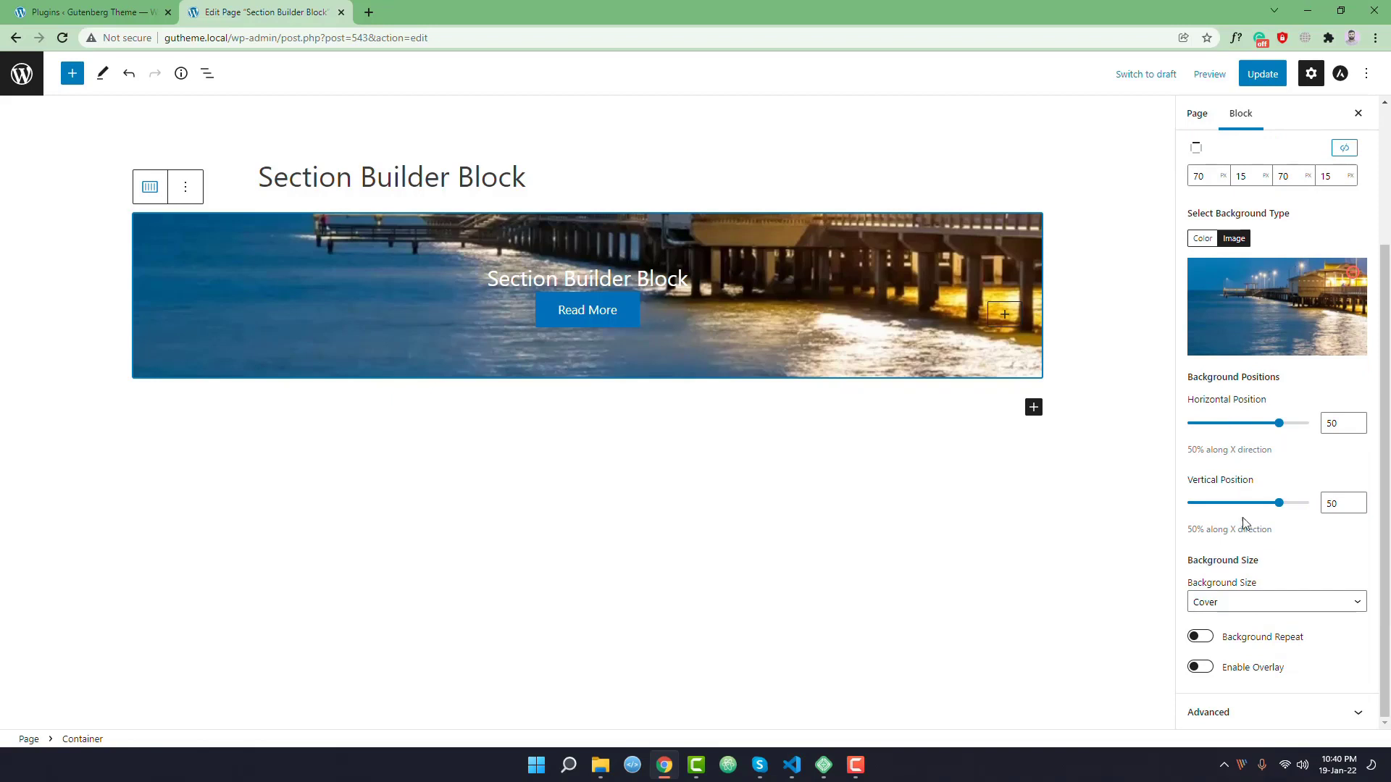
click(1196, 672)
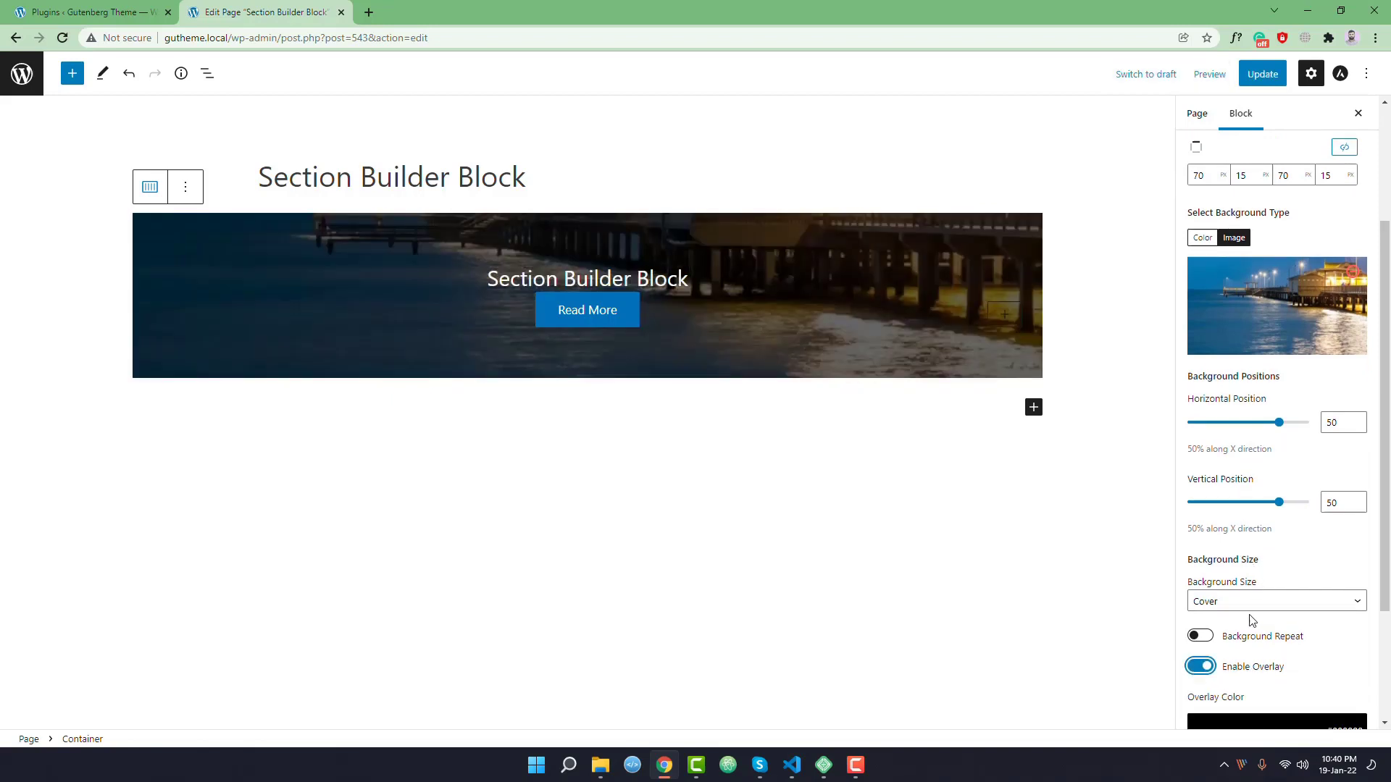
scroll(1252, 618, down, 3)
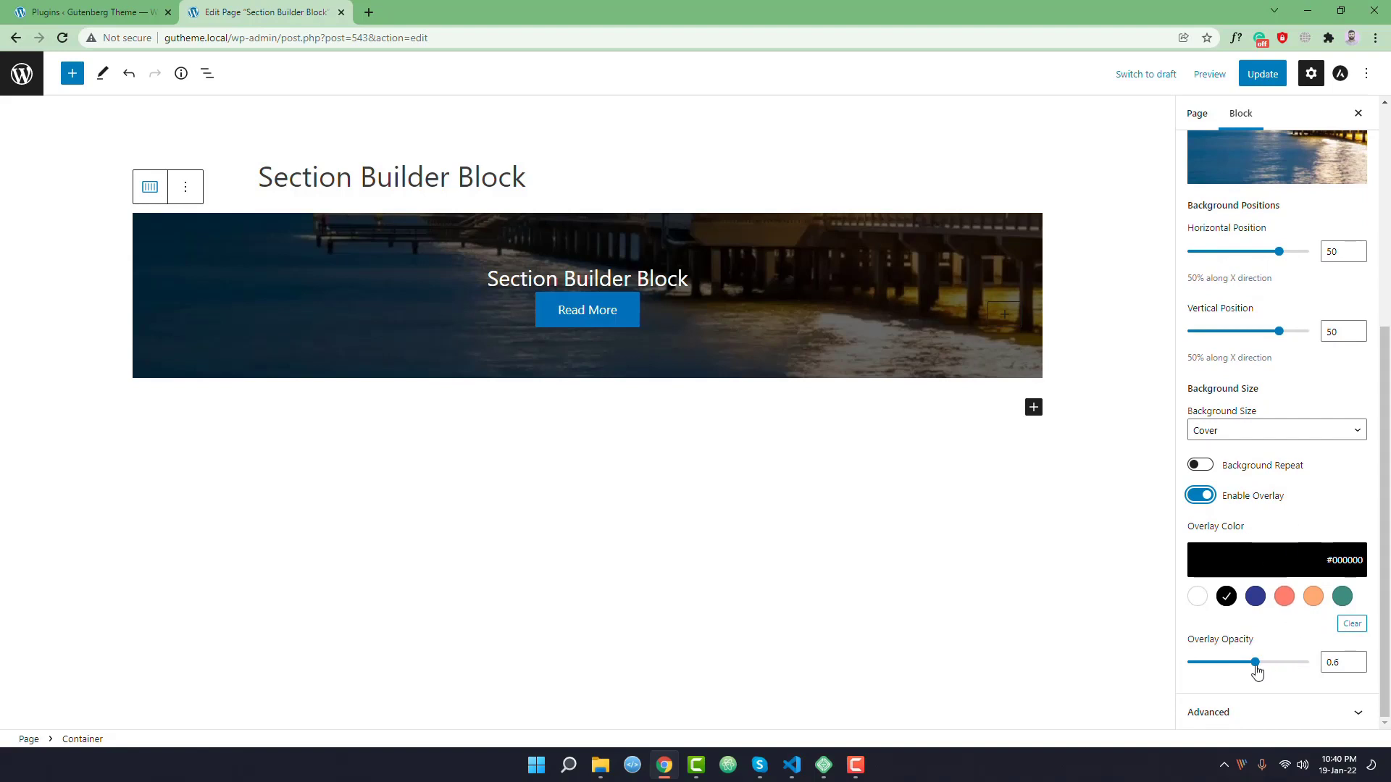
mouse_move(1255, 663)
mouse_down()
mouse_move(1267, 665)
mouse_move(1228, 663)
mouse_move(1291, 663)
mouse_move(1269, 662)
mouse_up()
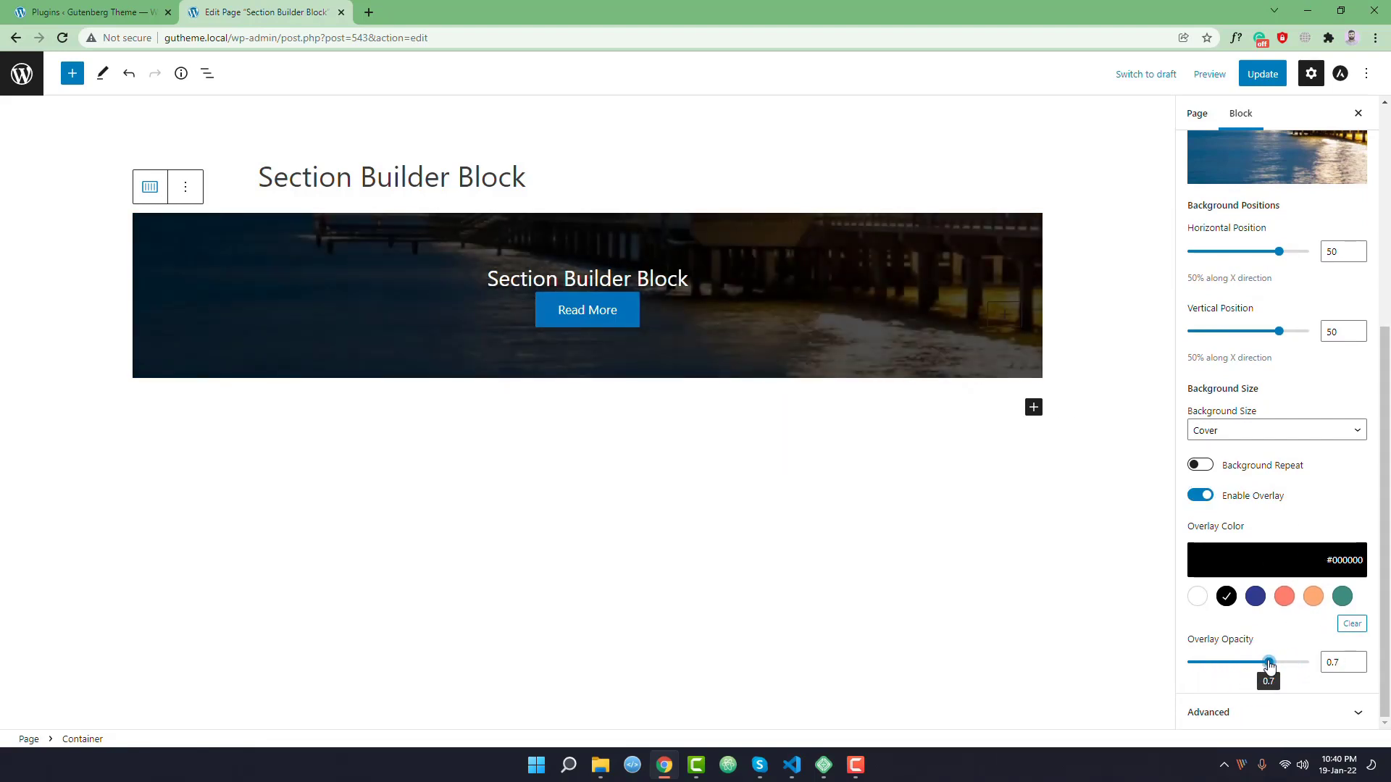
click(1256, 597)
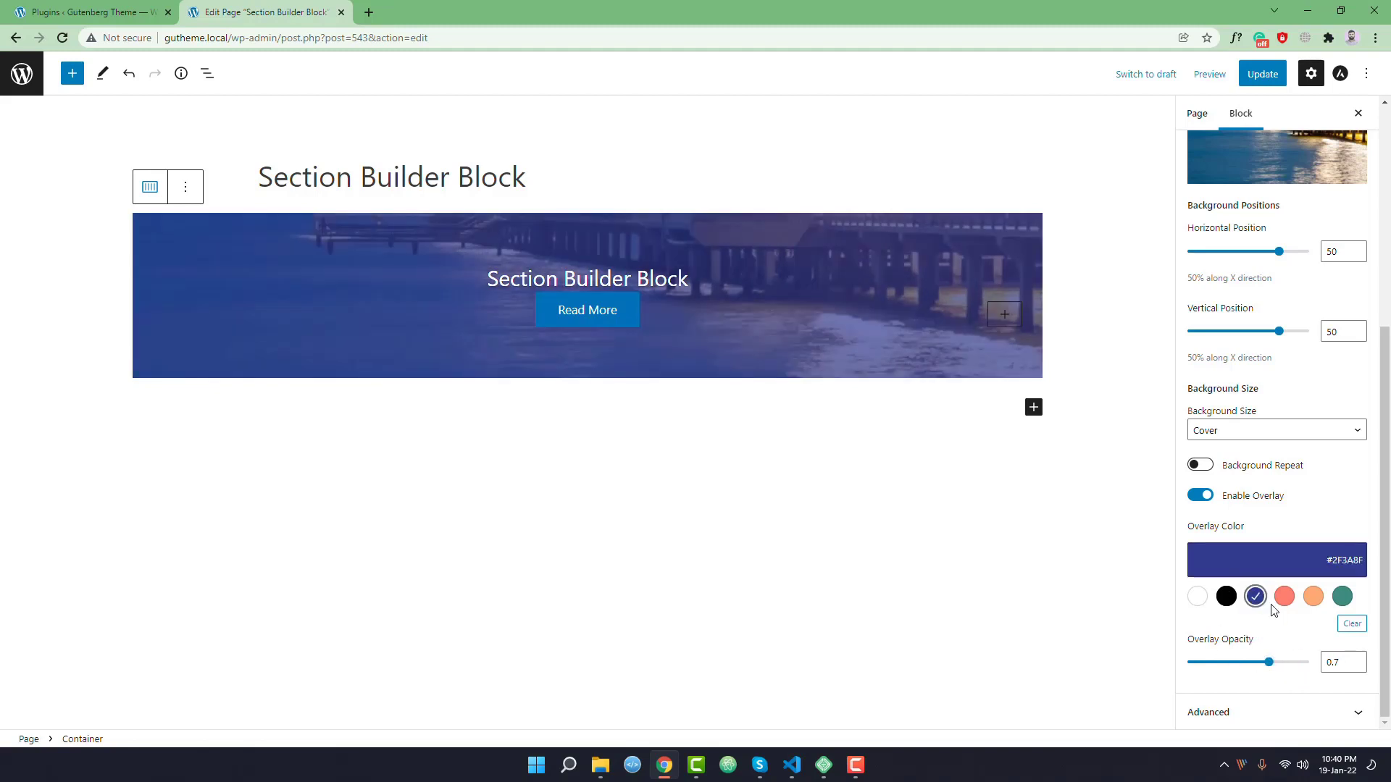
click(1284, 598)
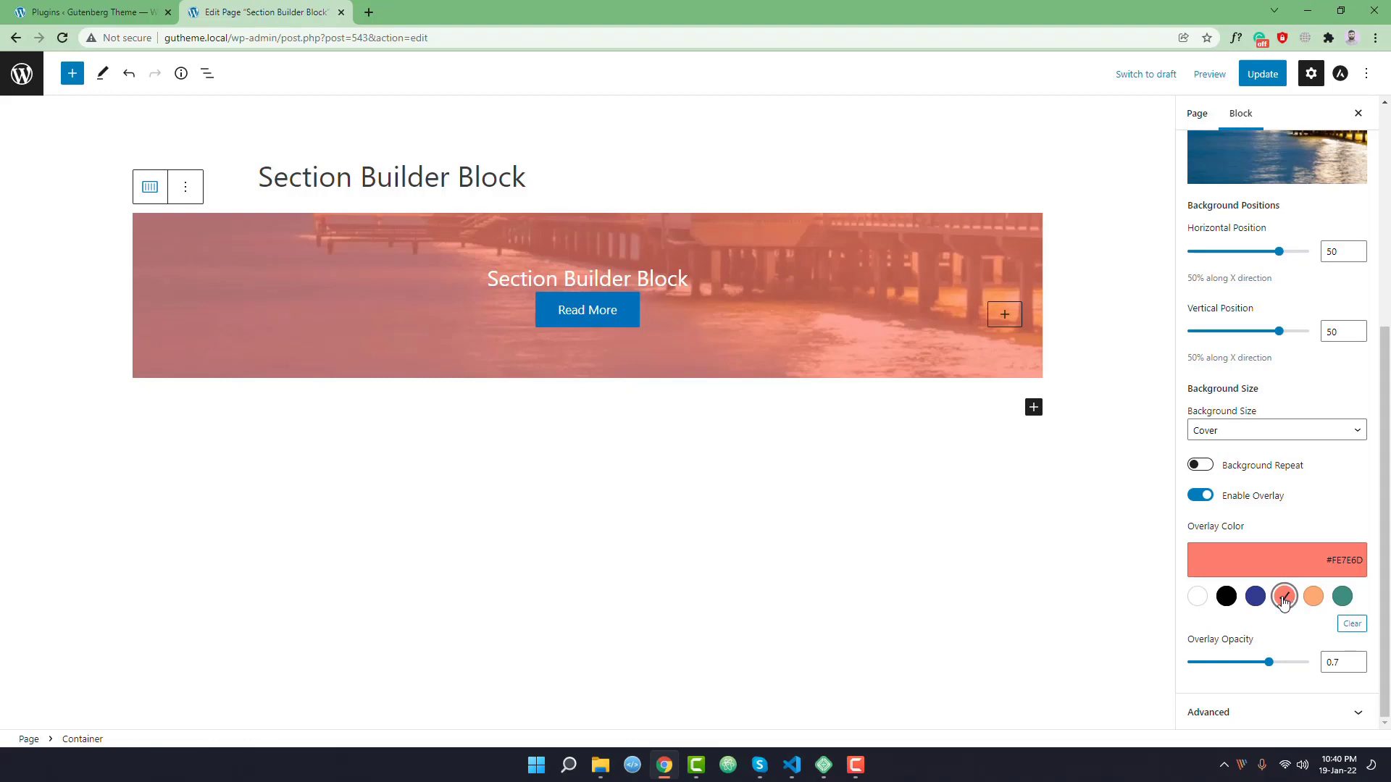
click(1227, 596)
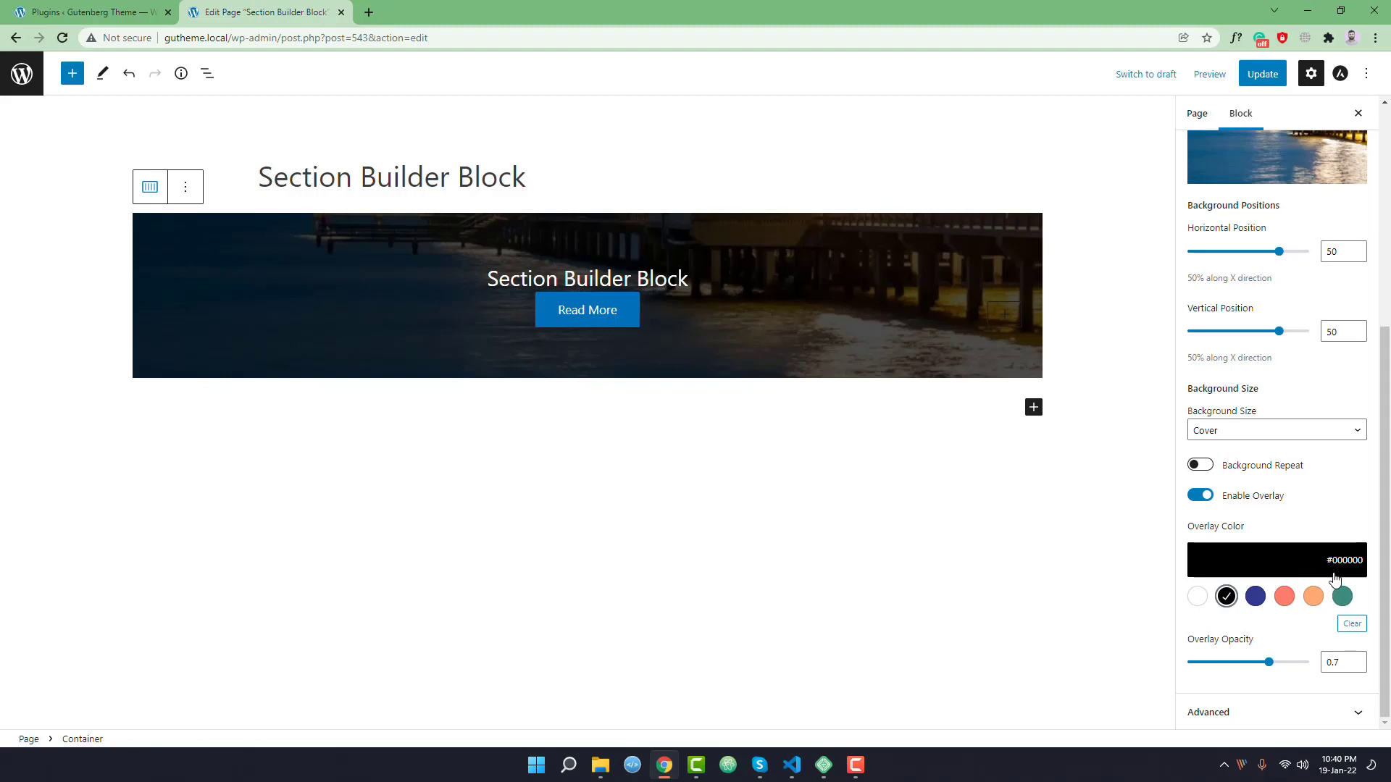
Step: Update the page and view it live, then return to the editor
click(1261, 74)
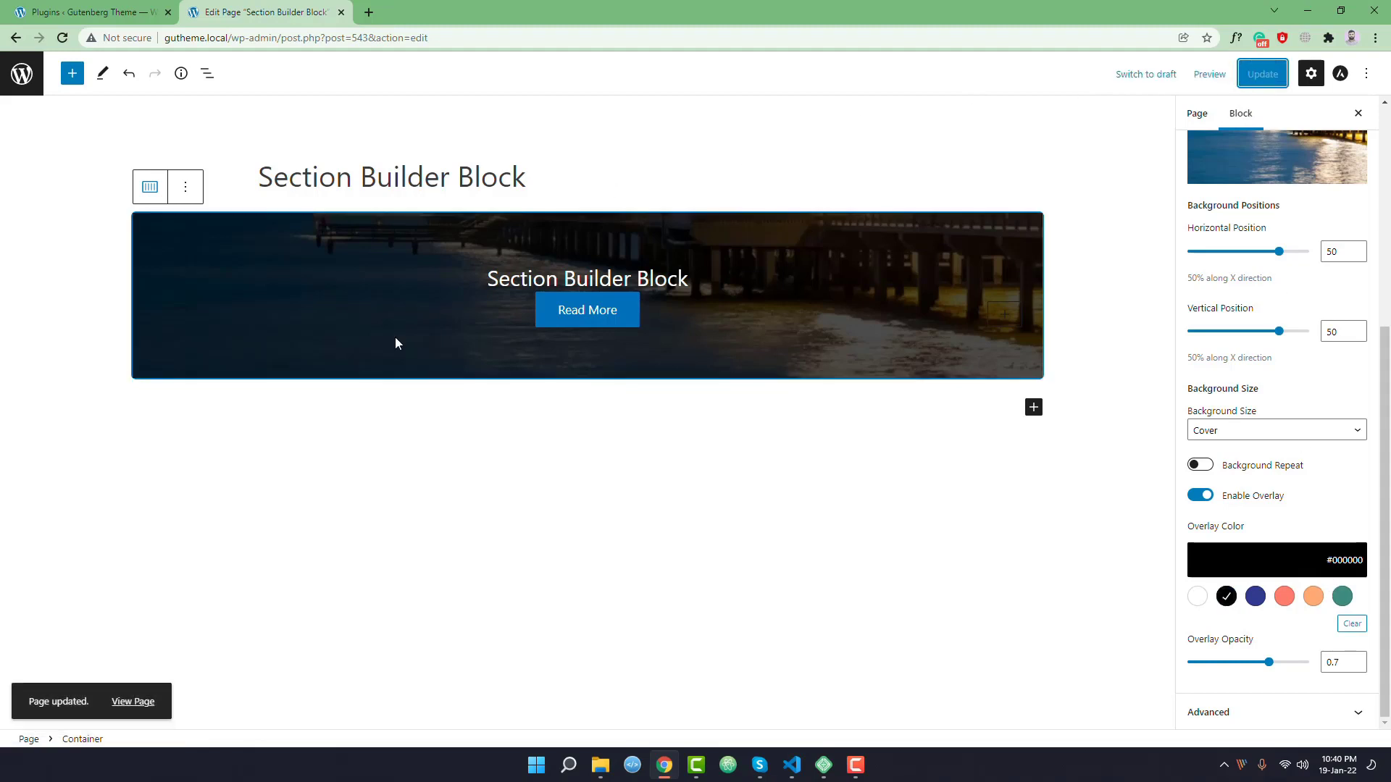
click(137, 701)
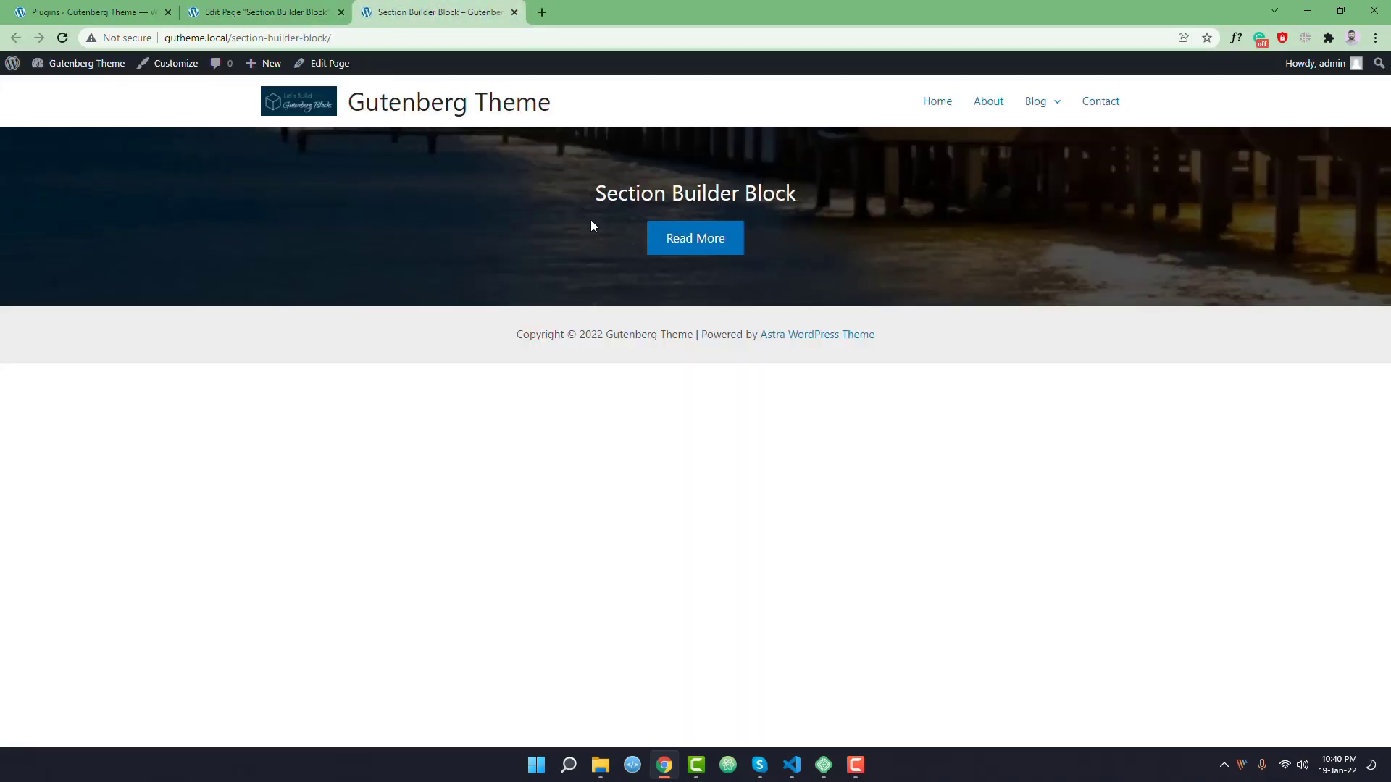
click(308, 23)
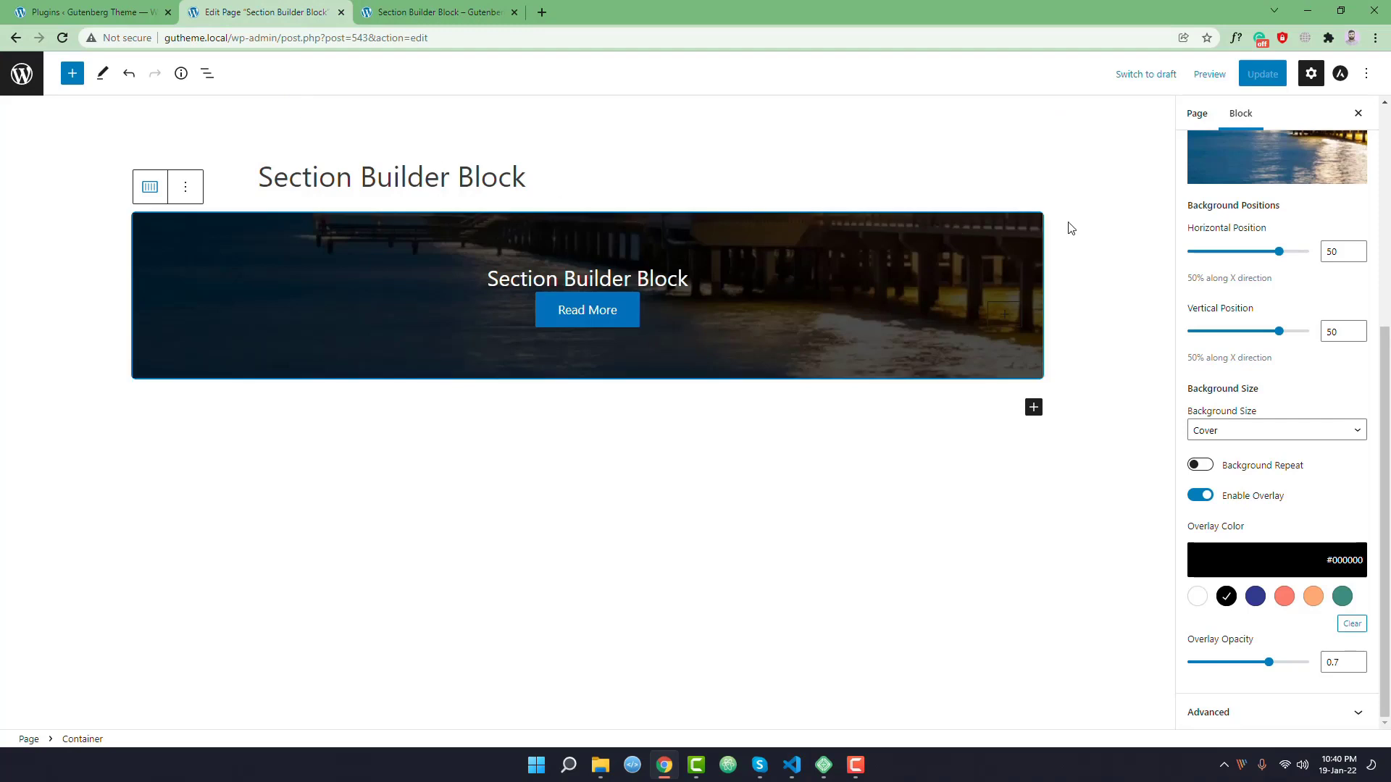
Step: Set the container's desktop top and bottom padding to 100
scroll(1245, 203, up, 5)
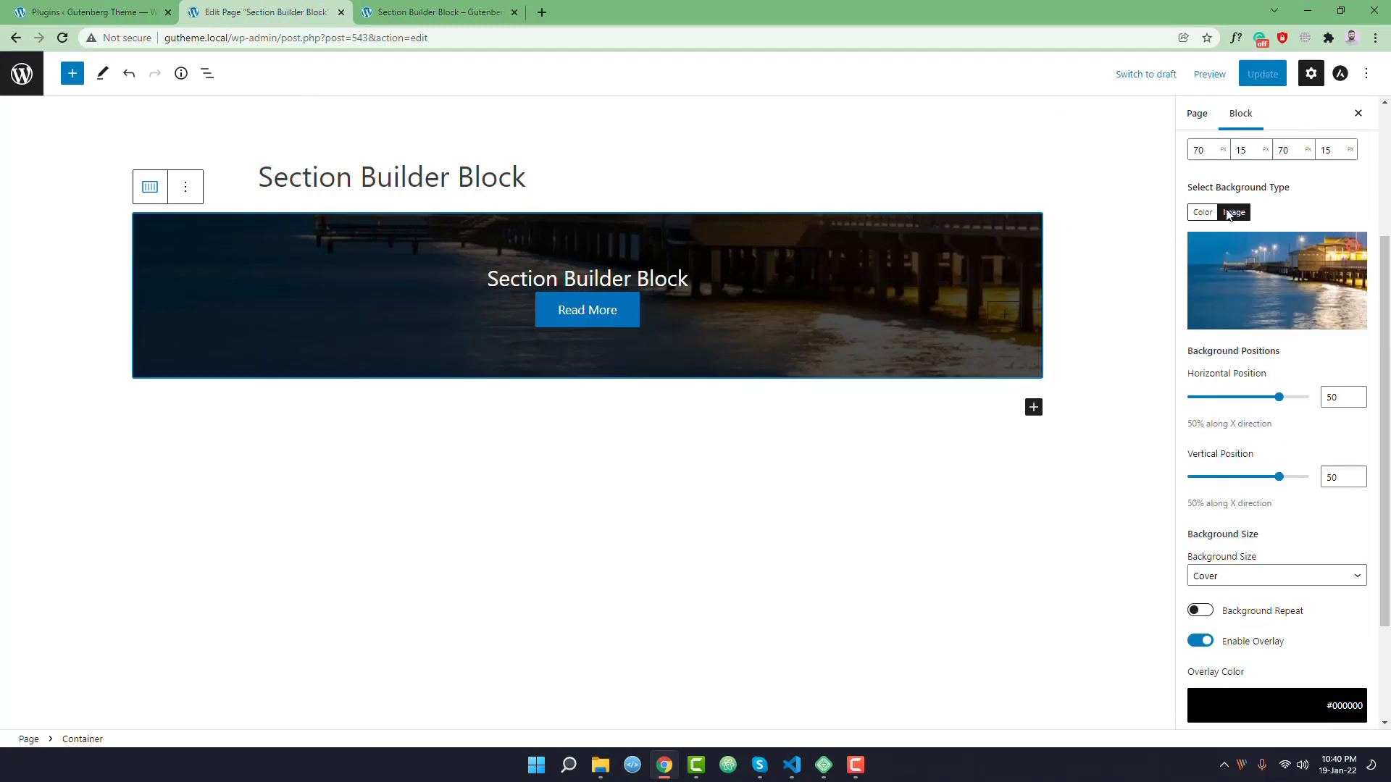
drag(1207, 360, 1145, 358)
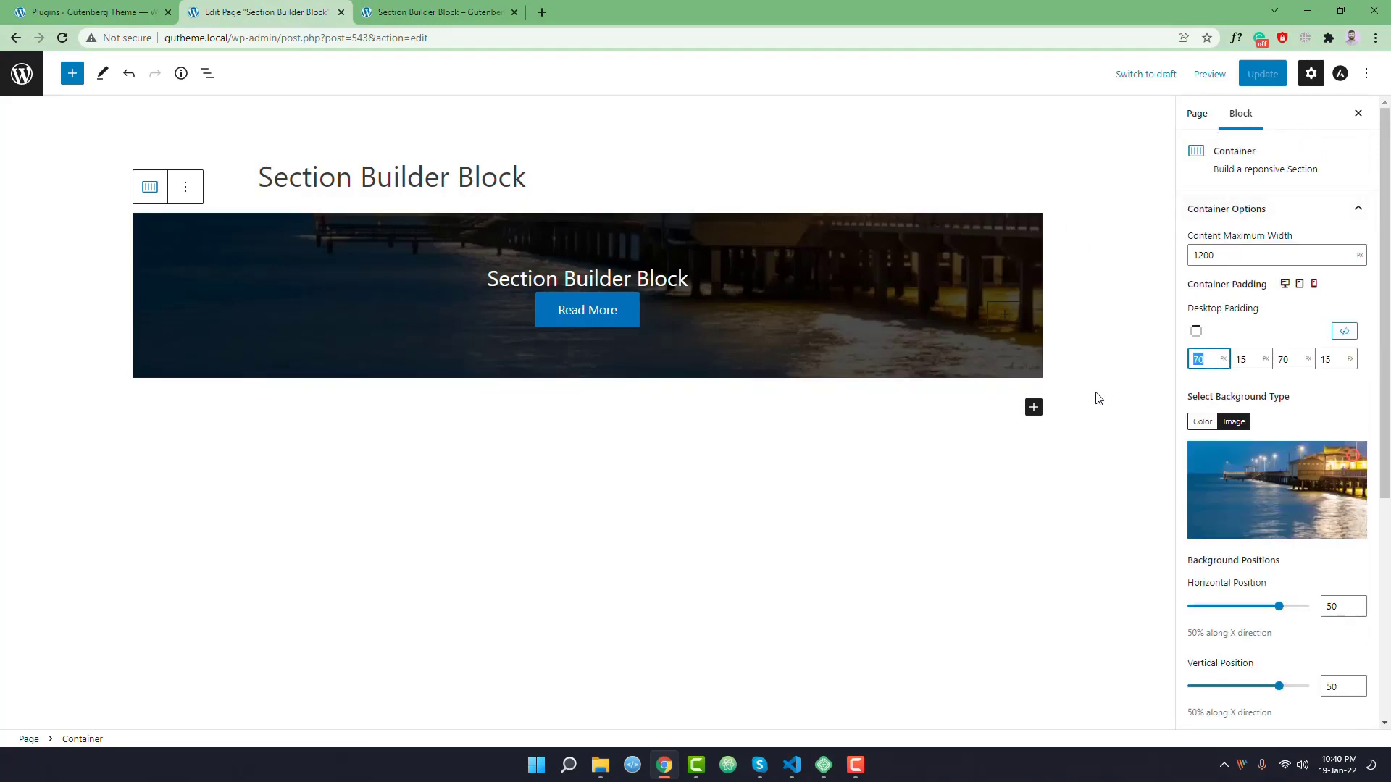
text(100)
double_click(1291, 360)
text(100)
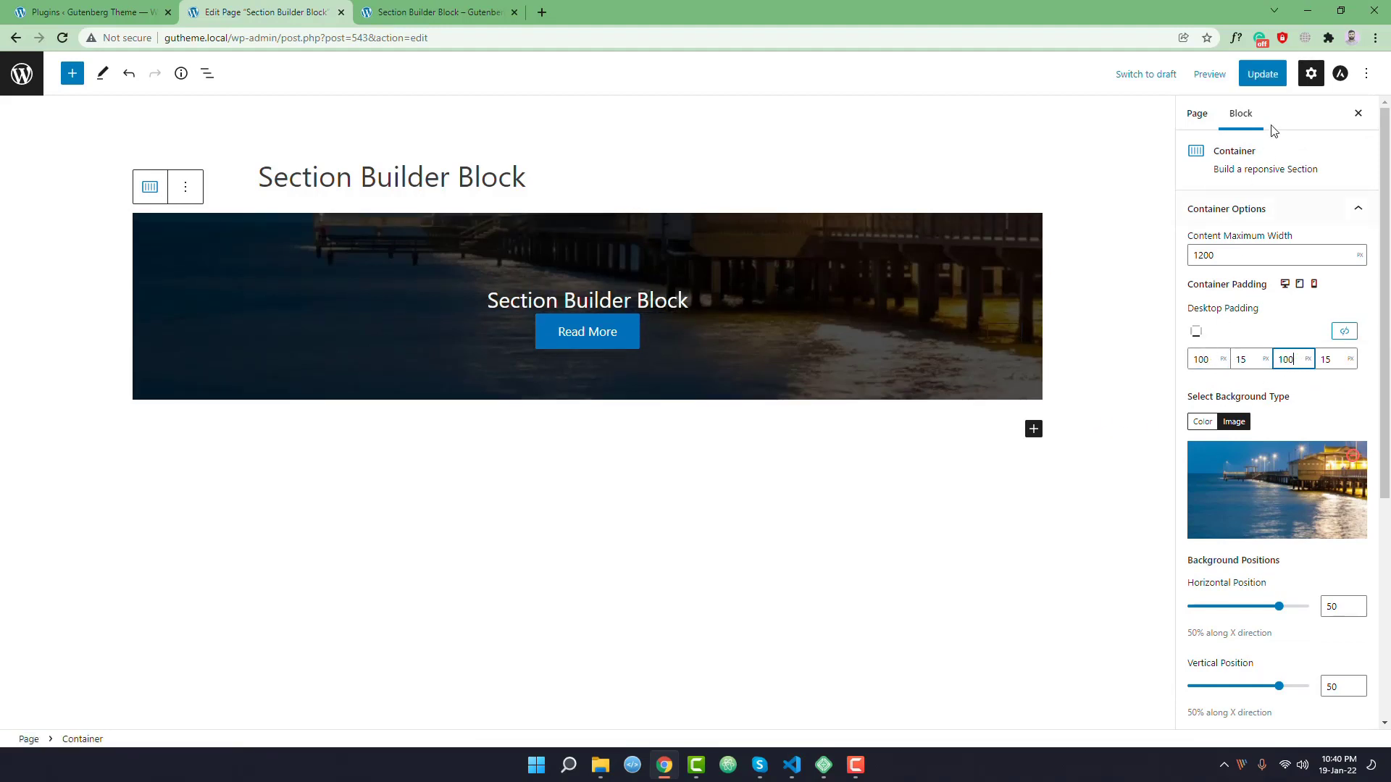
Step: Update the page and reload the live page to see the taller banner
click(1262, 74)
click(435, 12)
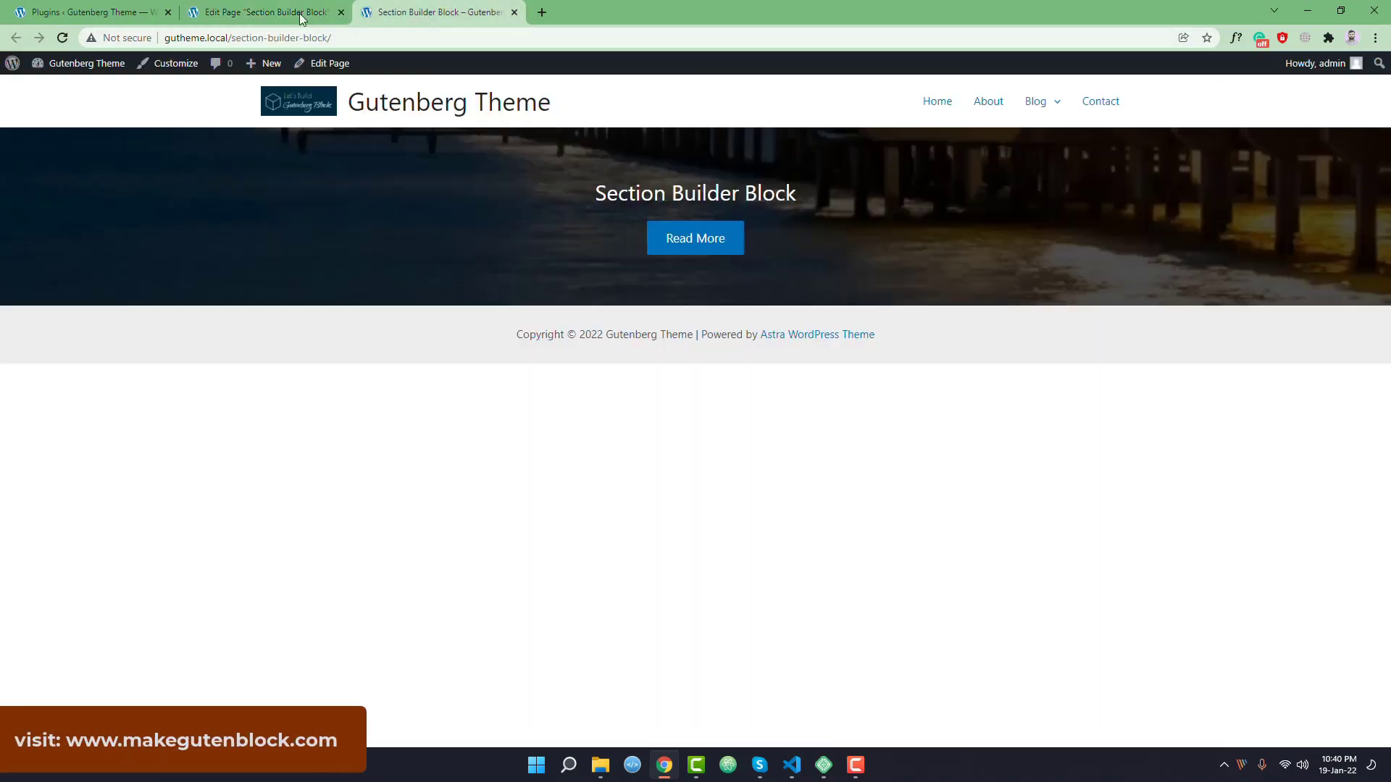
click(63, 38)
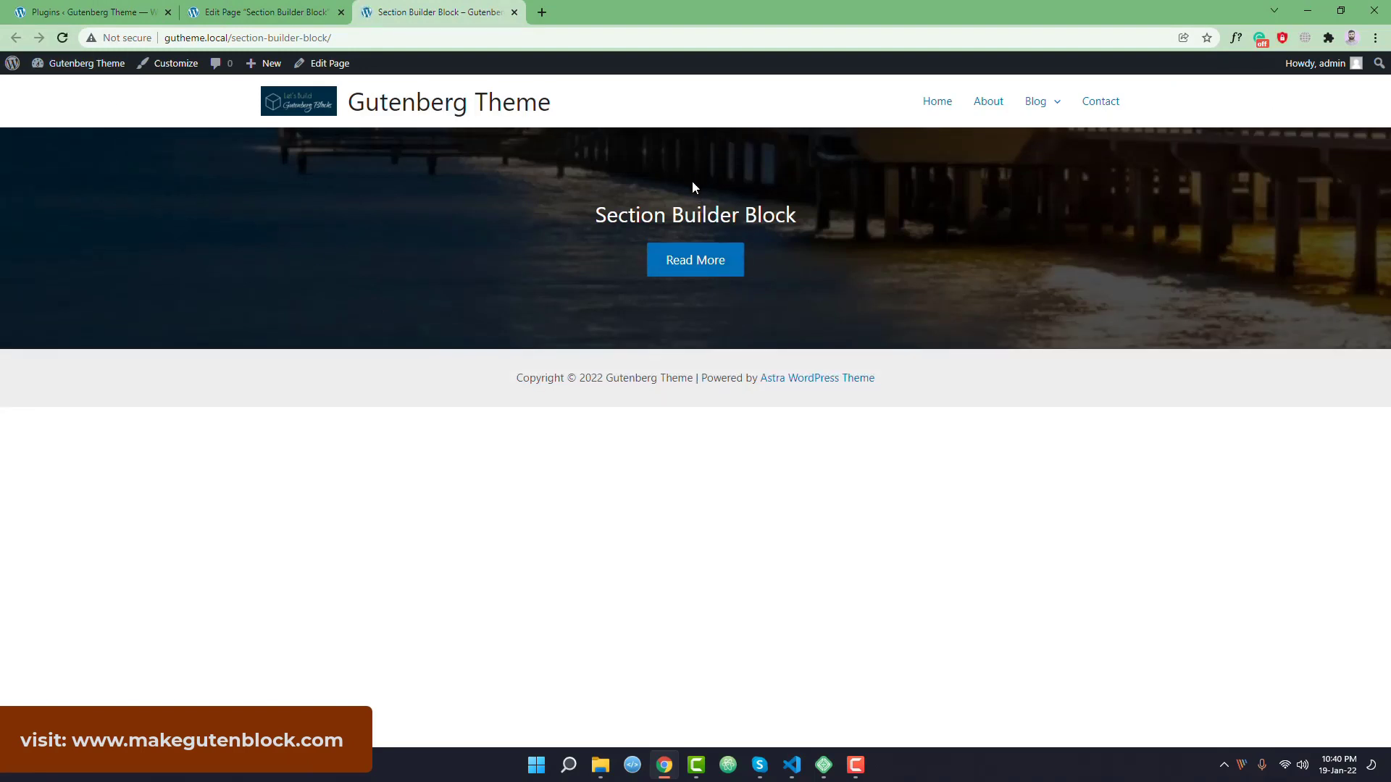
Step: Add a Container below the hero via /section, holding a 33/33/33 Columns block
click(263, 10)
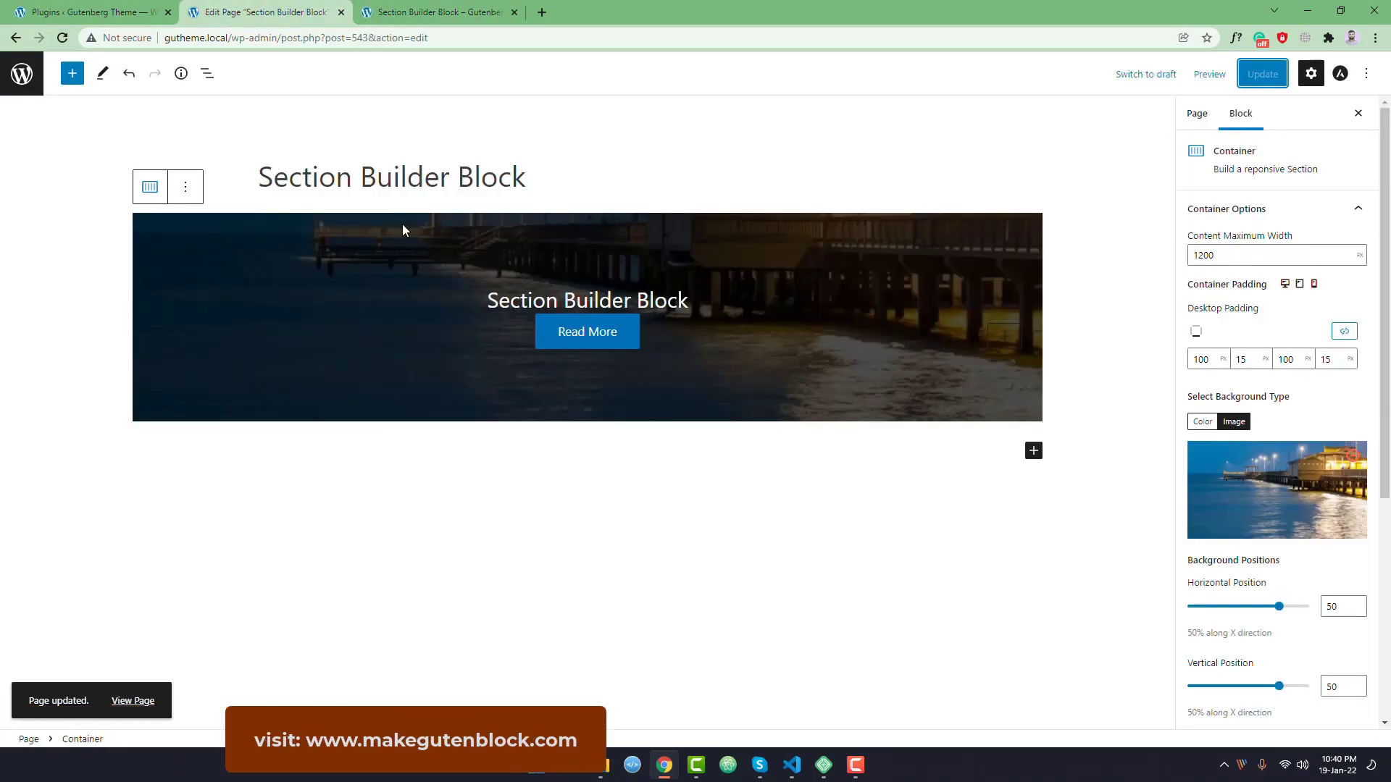
click(539, 446)
text(/section)
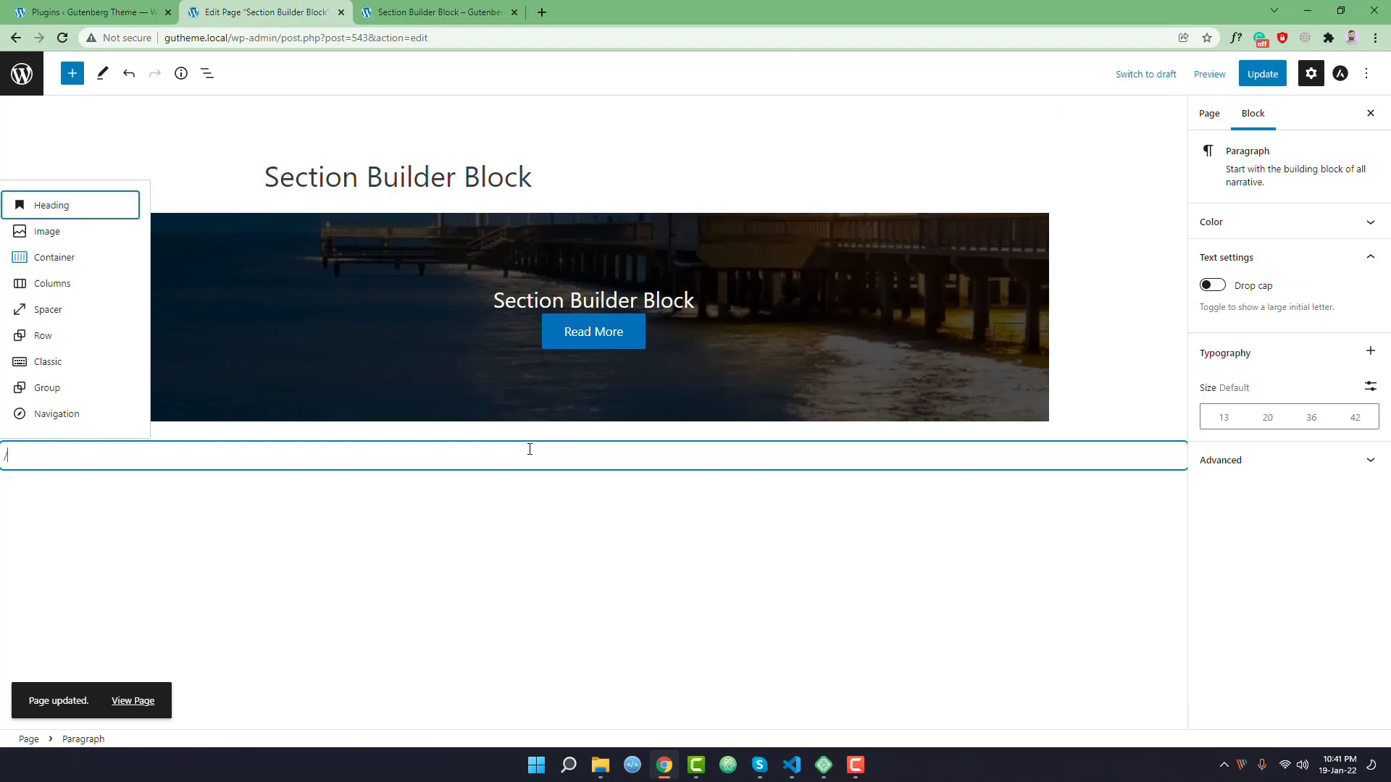
key(Down)
key(Down)
key(Down)
key(Down)
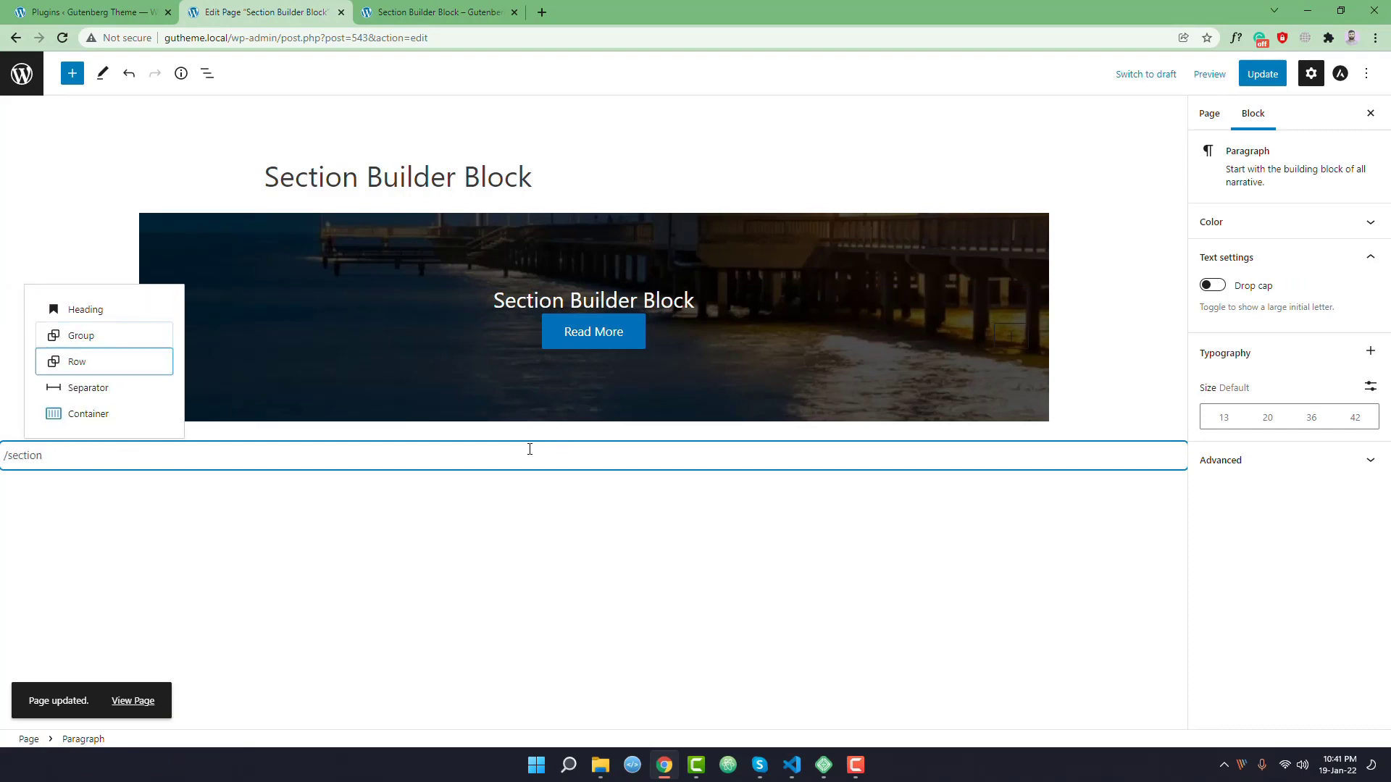
key(Return)
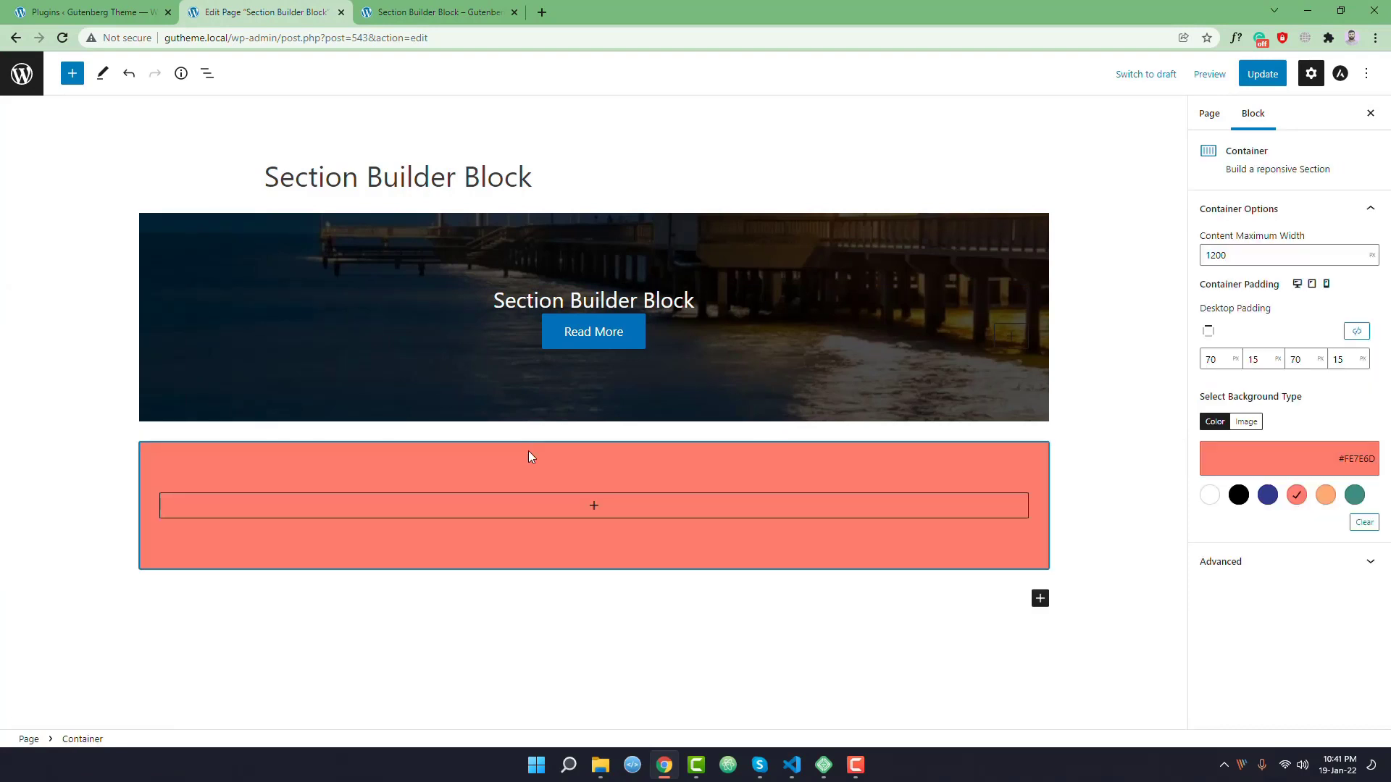
click(594, 504)
text(colum)
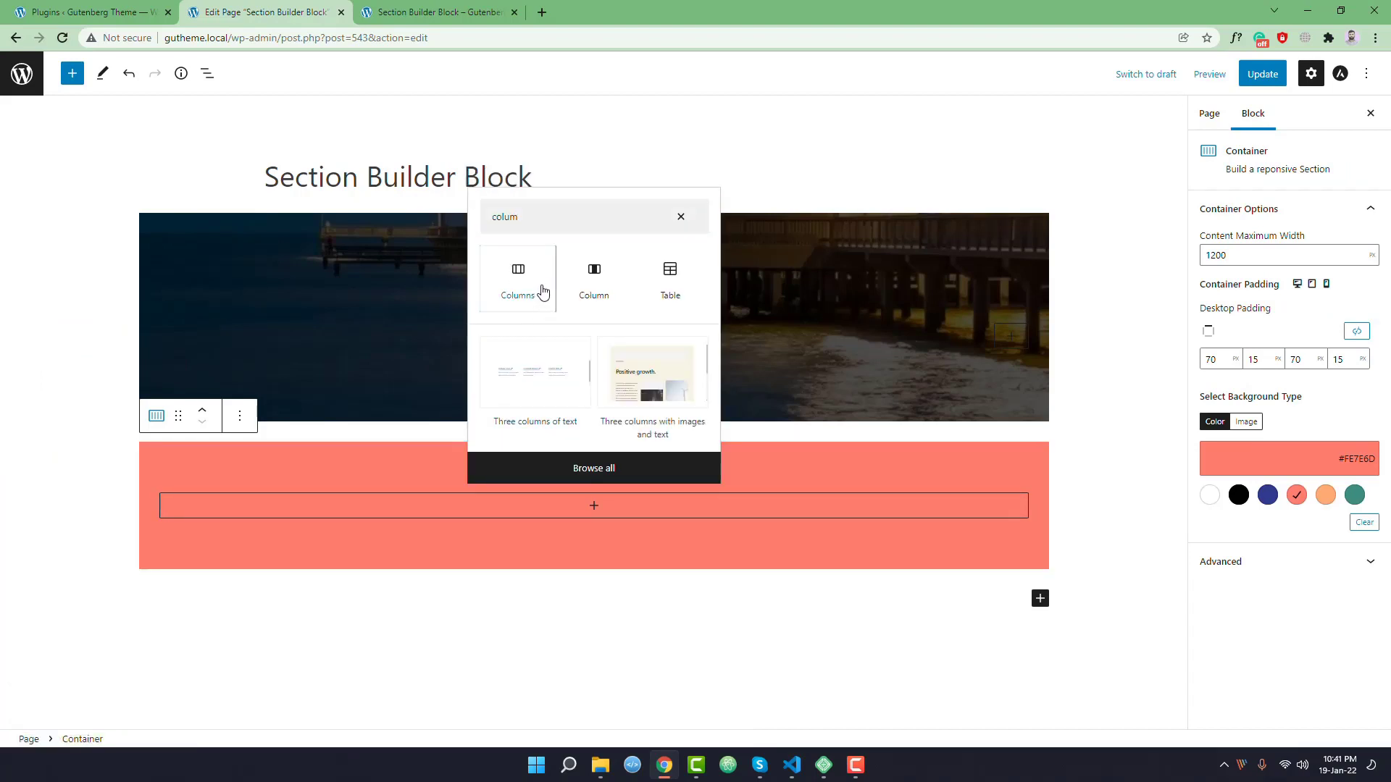
click(517, 277)
click(465, 589)
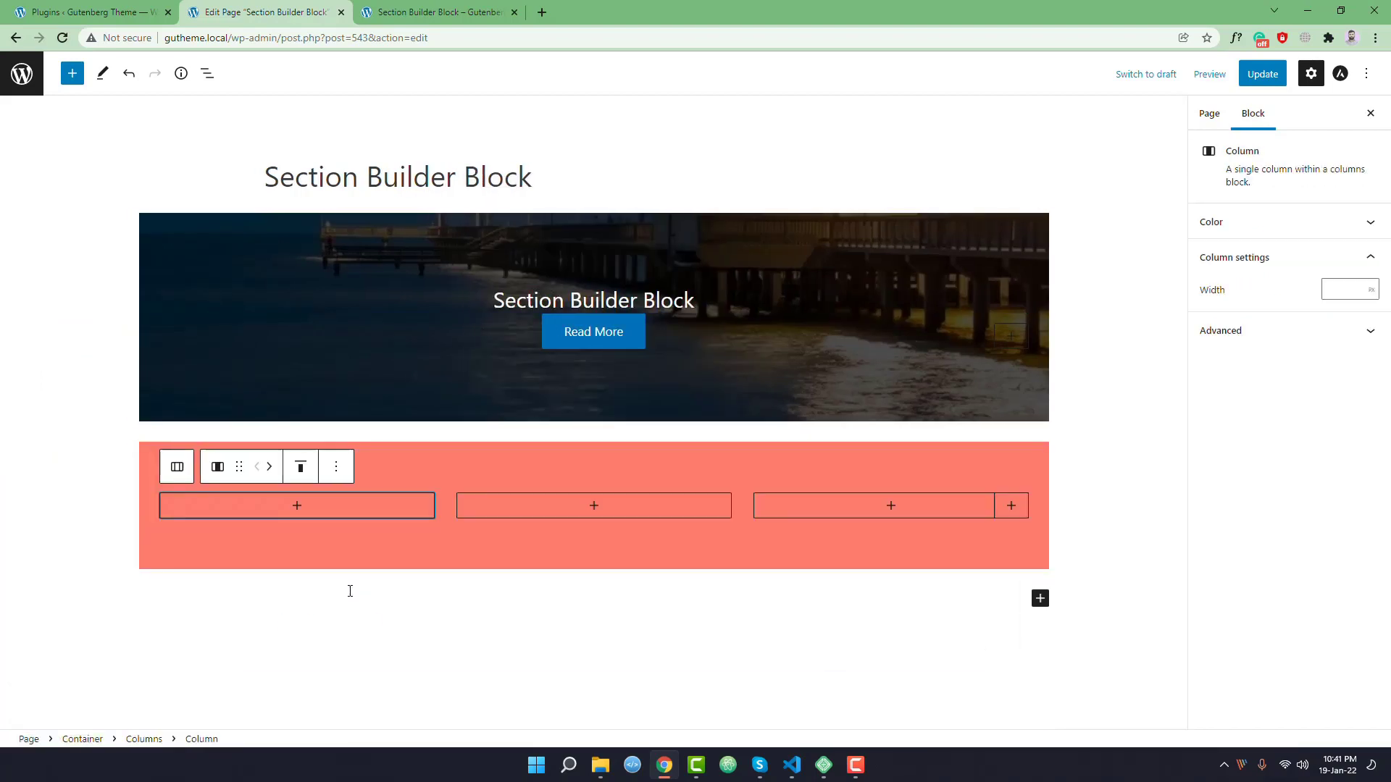
click(286, 514)
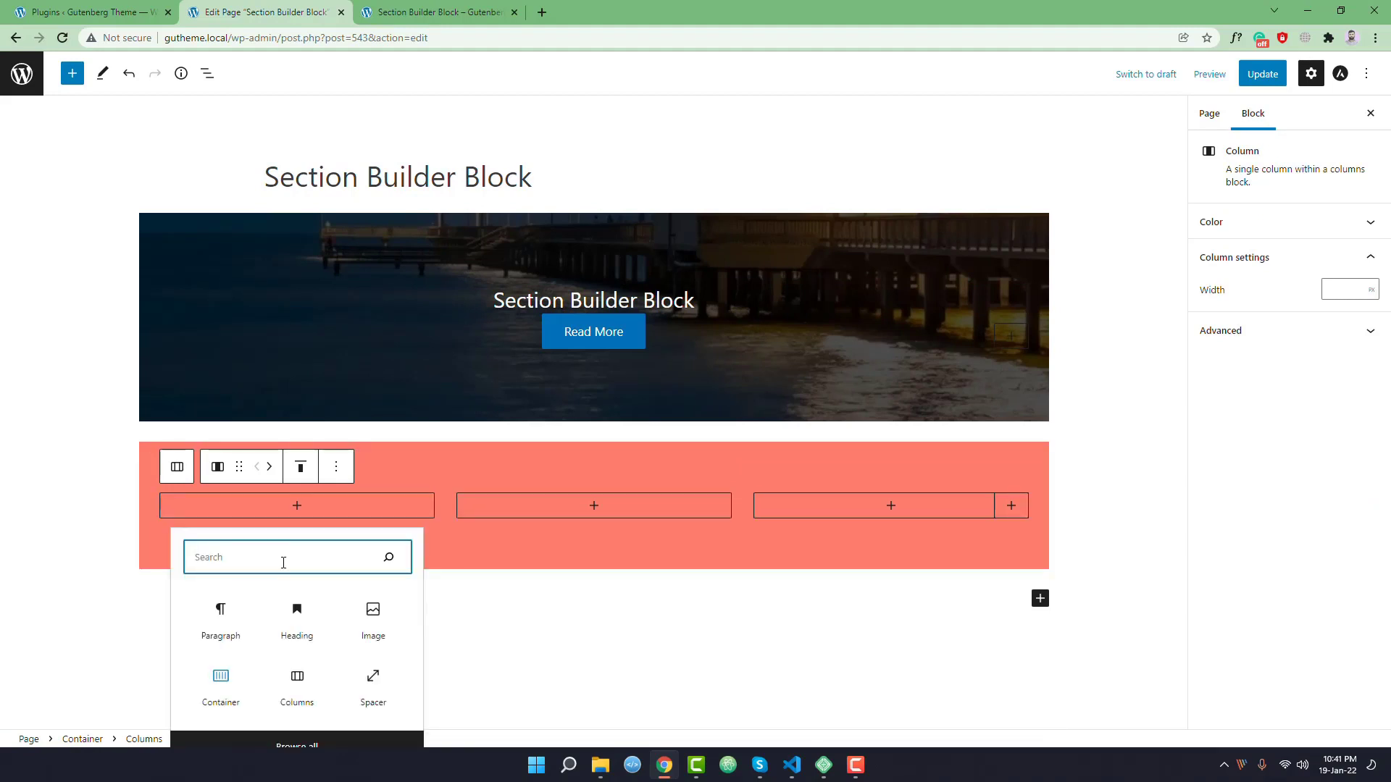
Step: Insert the brick-house photo from the Media Library into the first column
text(image)
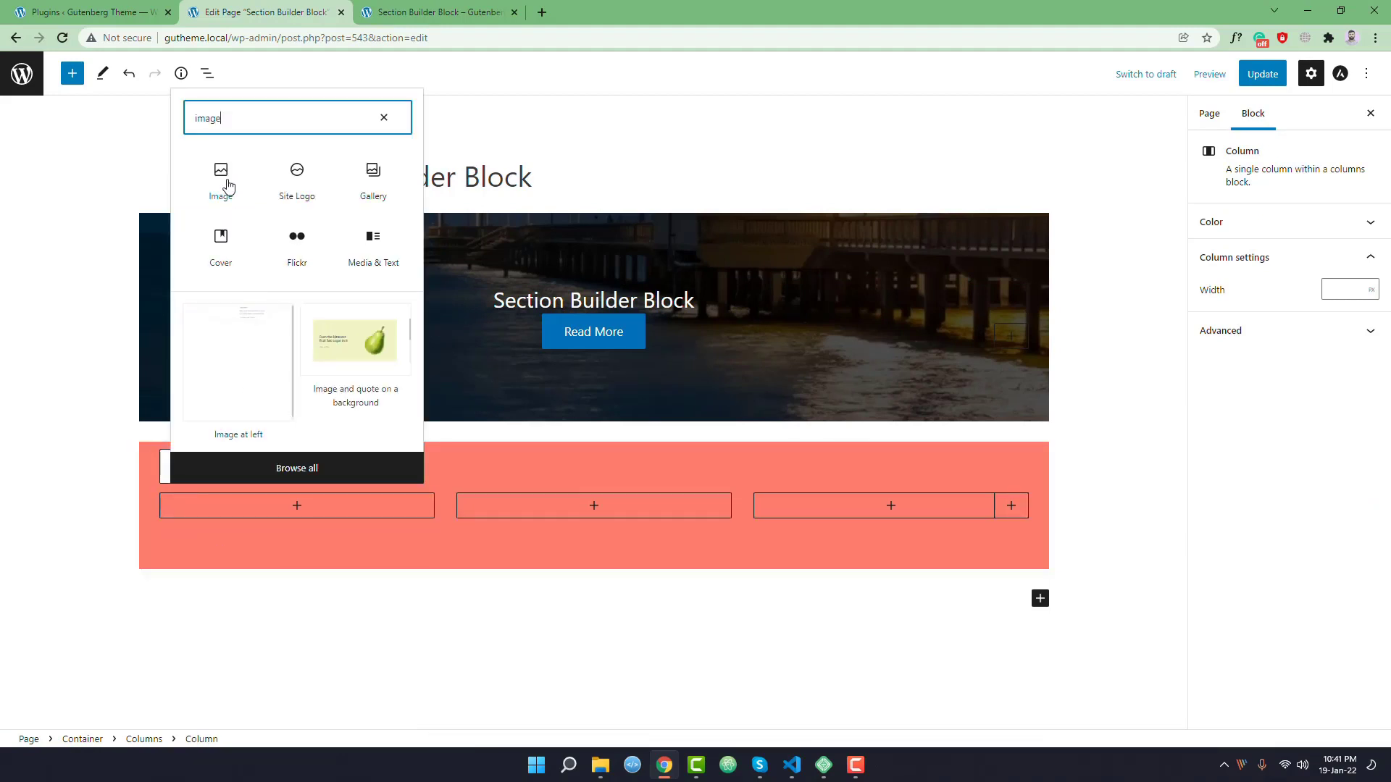
click(227, 184)
click(194, 579)
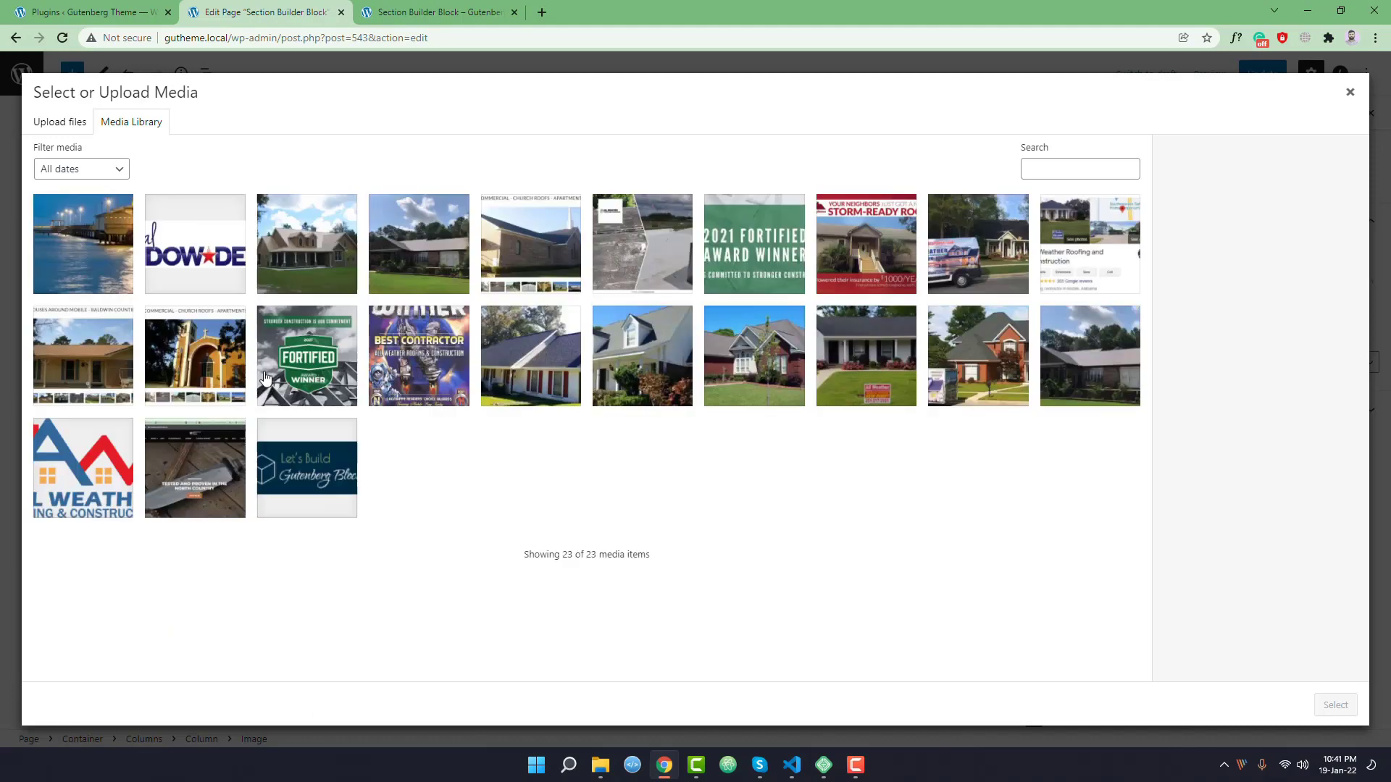
click(951, 356)
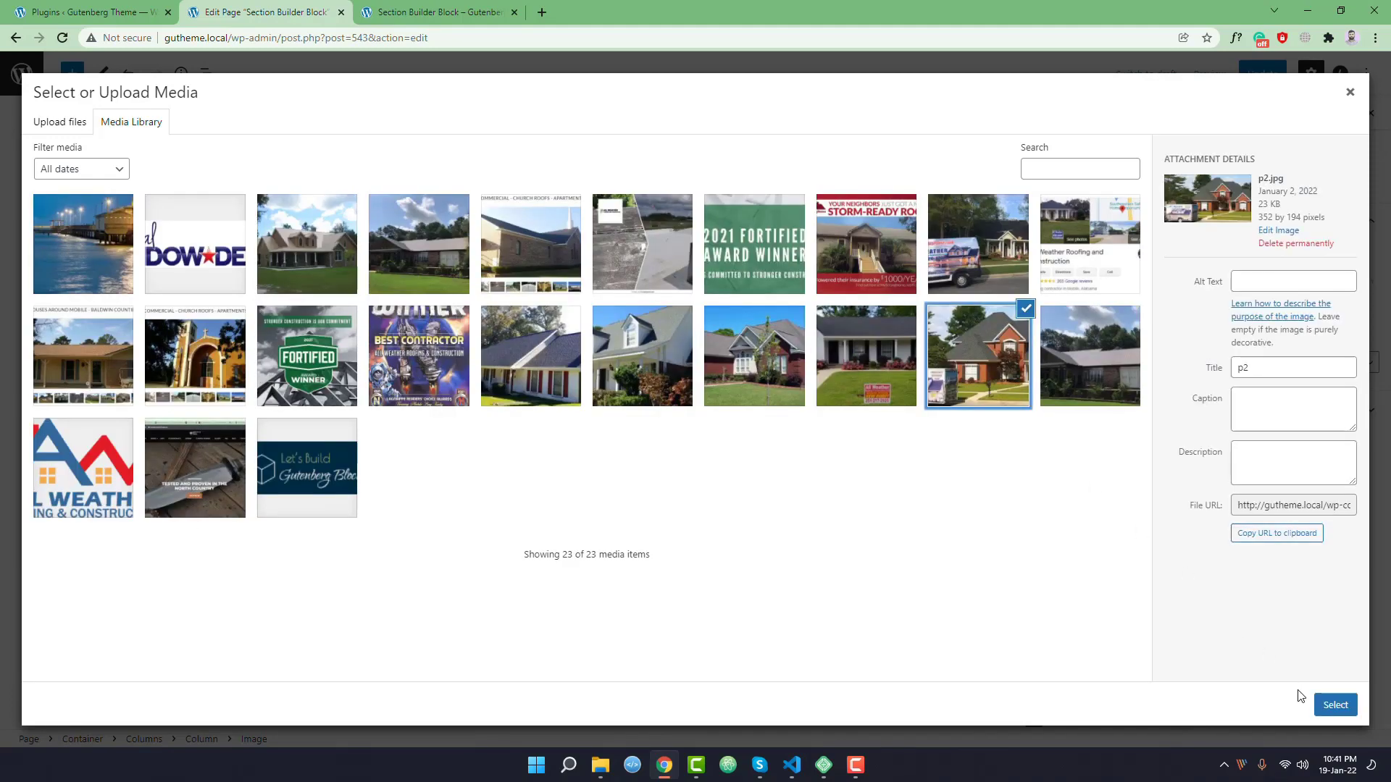
click(1333, 707)
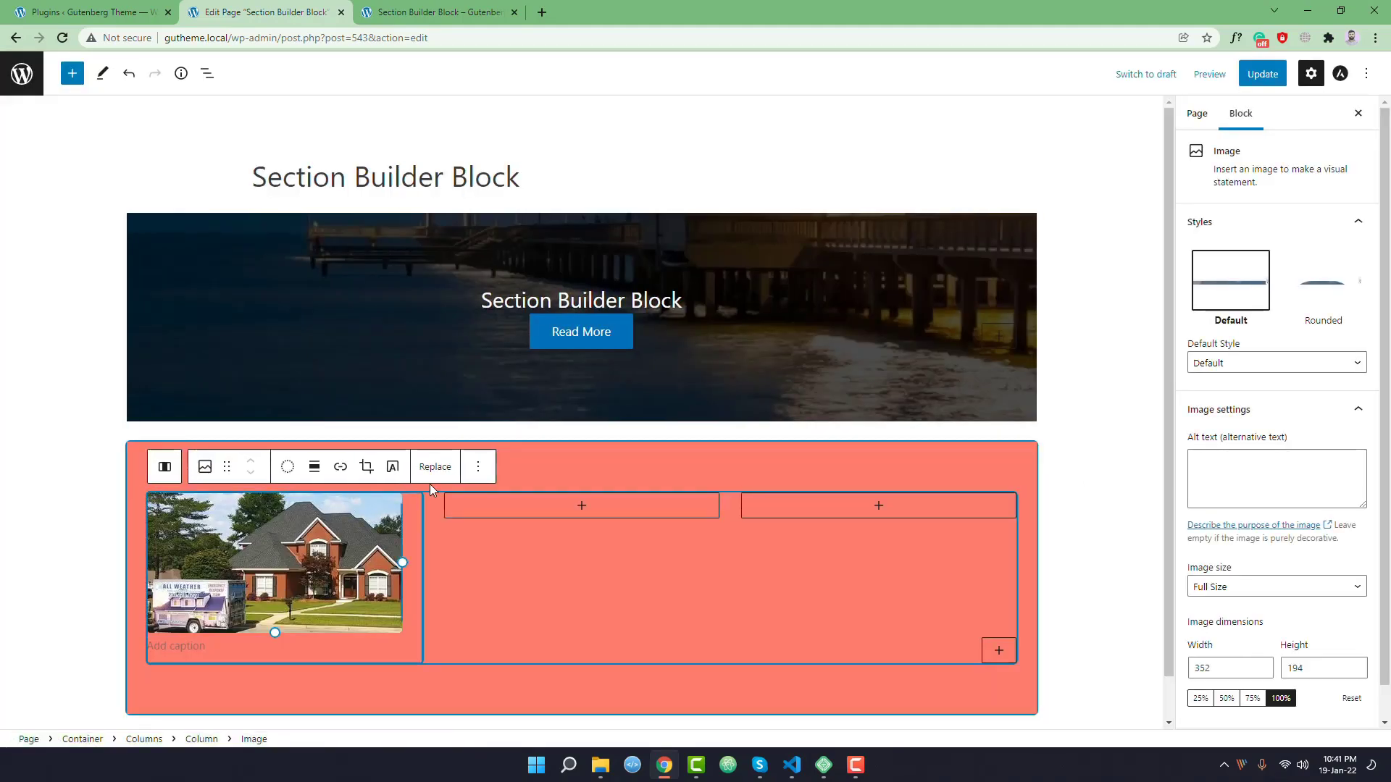
click(314, 467)
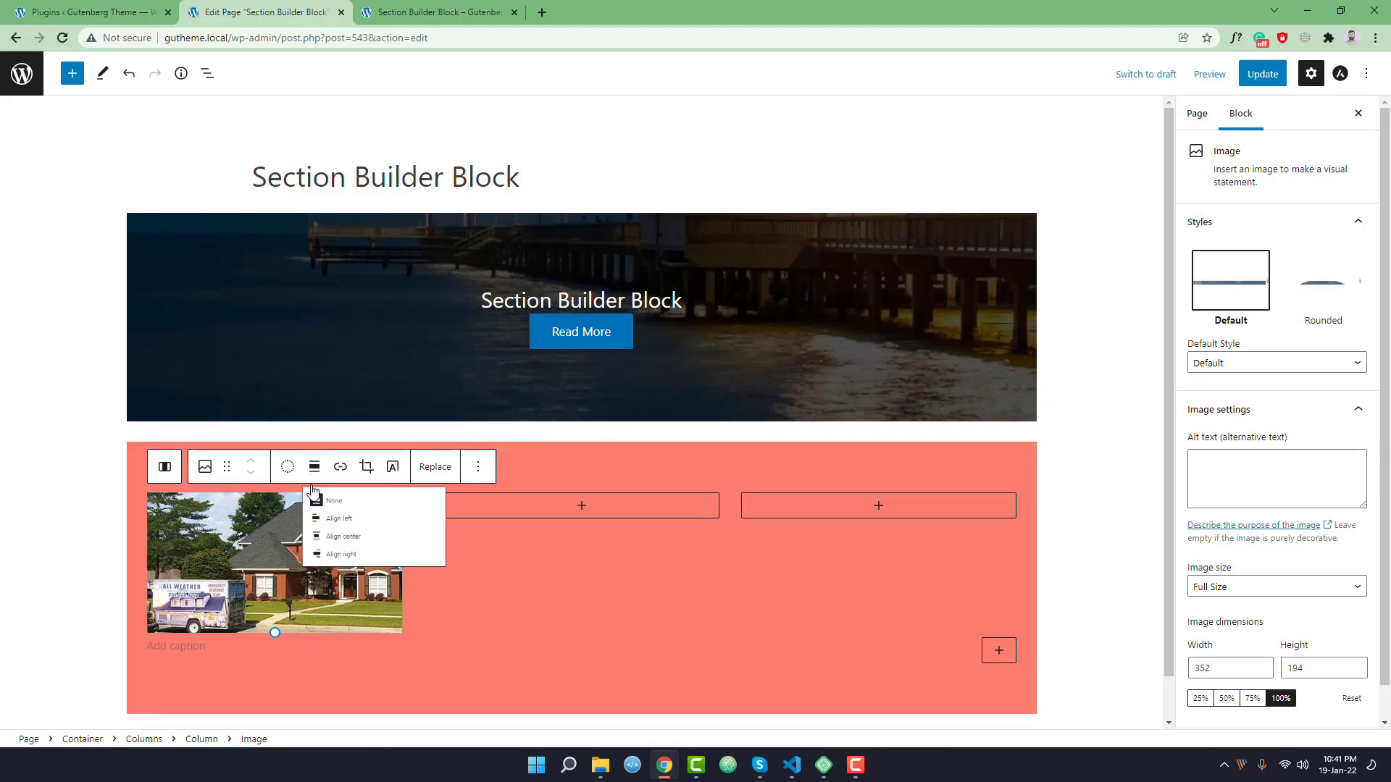
click(314, 467)
Step: Copy the image block and paste it into the middle and third columns
click(490, 468)
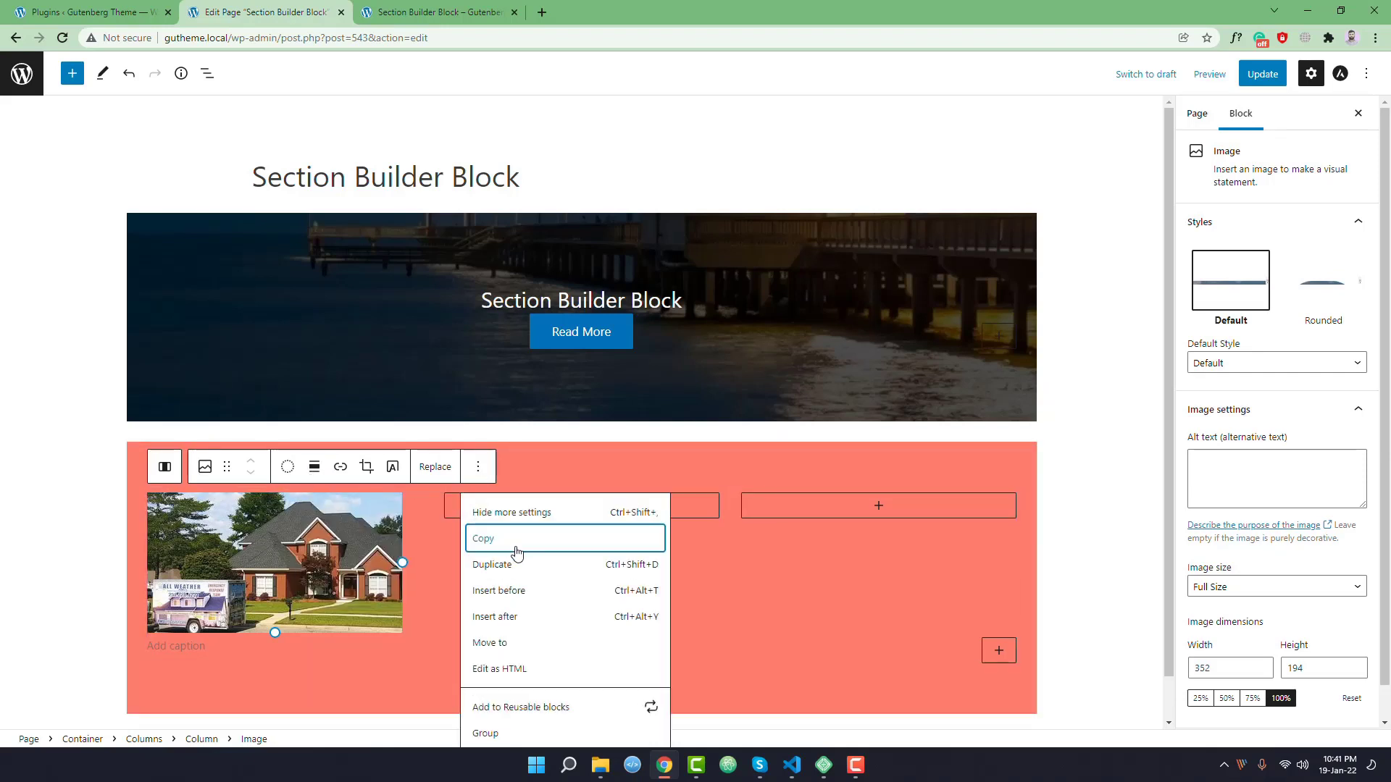
click(511, 544)
click(581, 505)
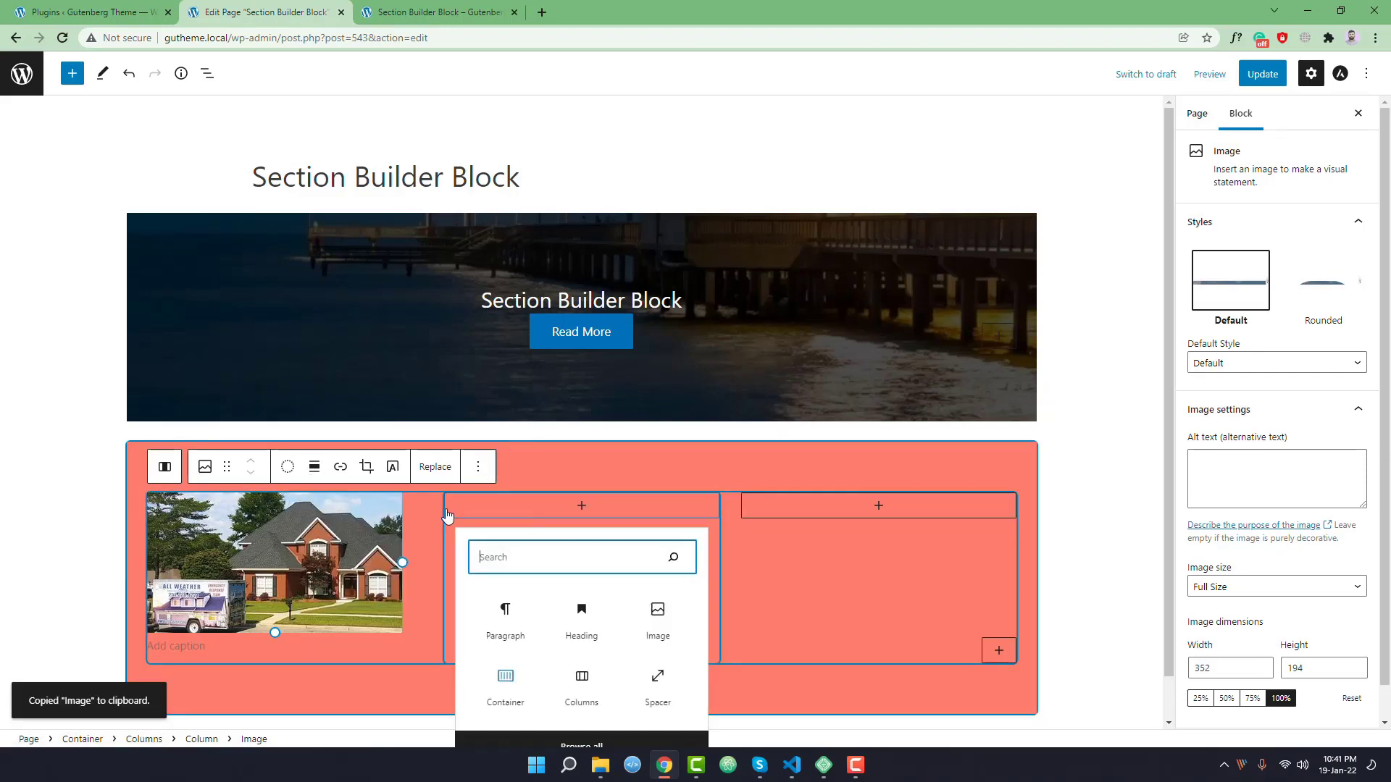
click(507, 601)
right_click(533, 529)
click(558, 356)
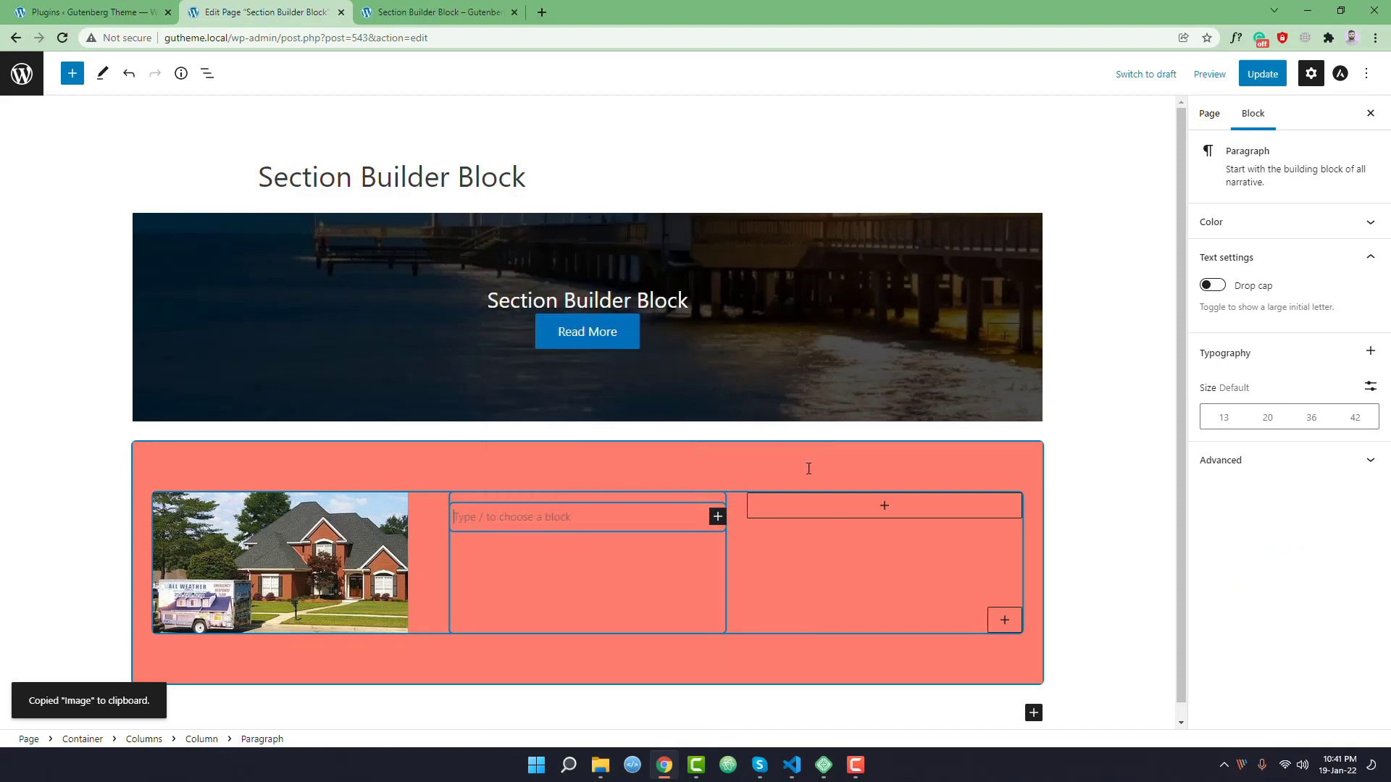
click(879, 505)
click(804, 605)
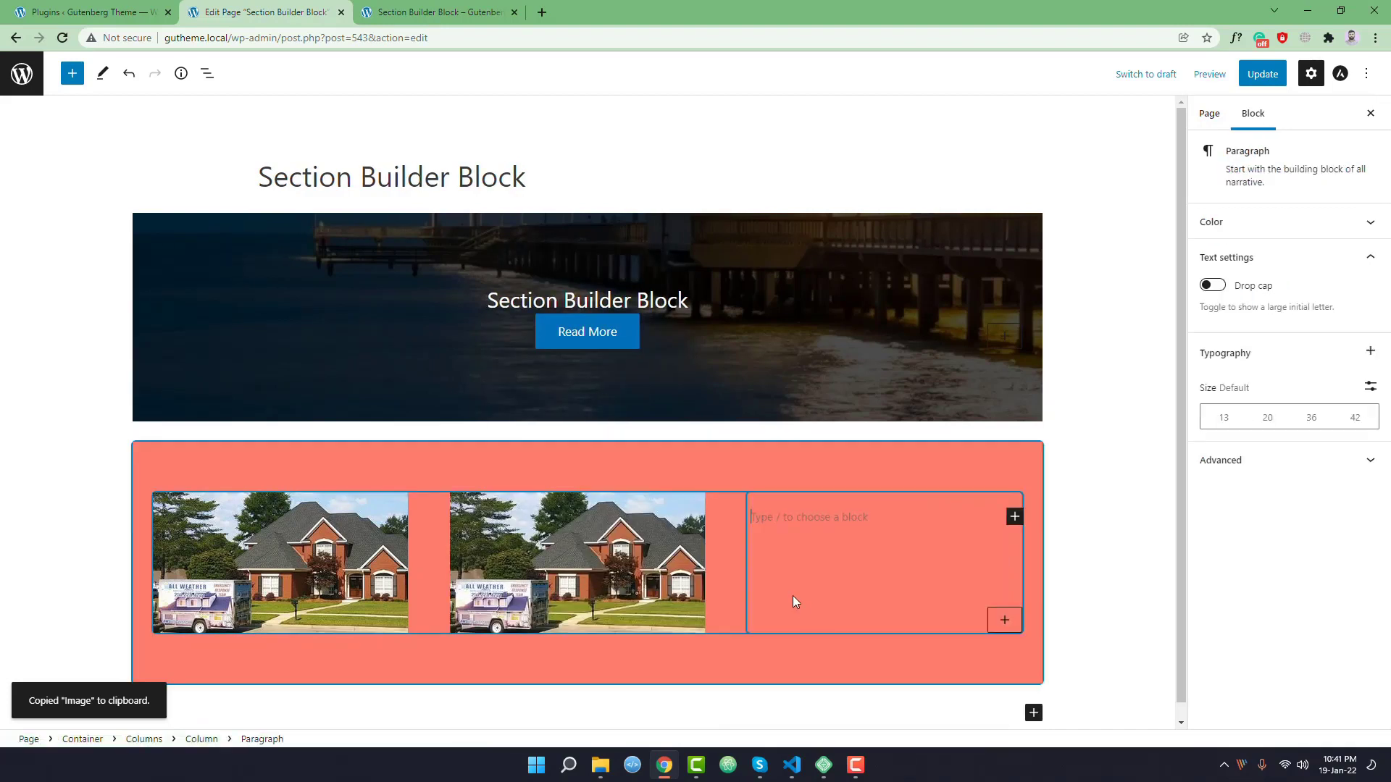
right_click(790, 522)
click(836, 350)
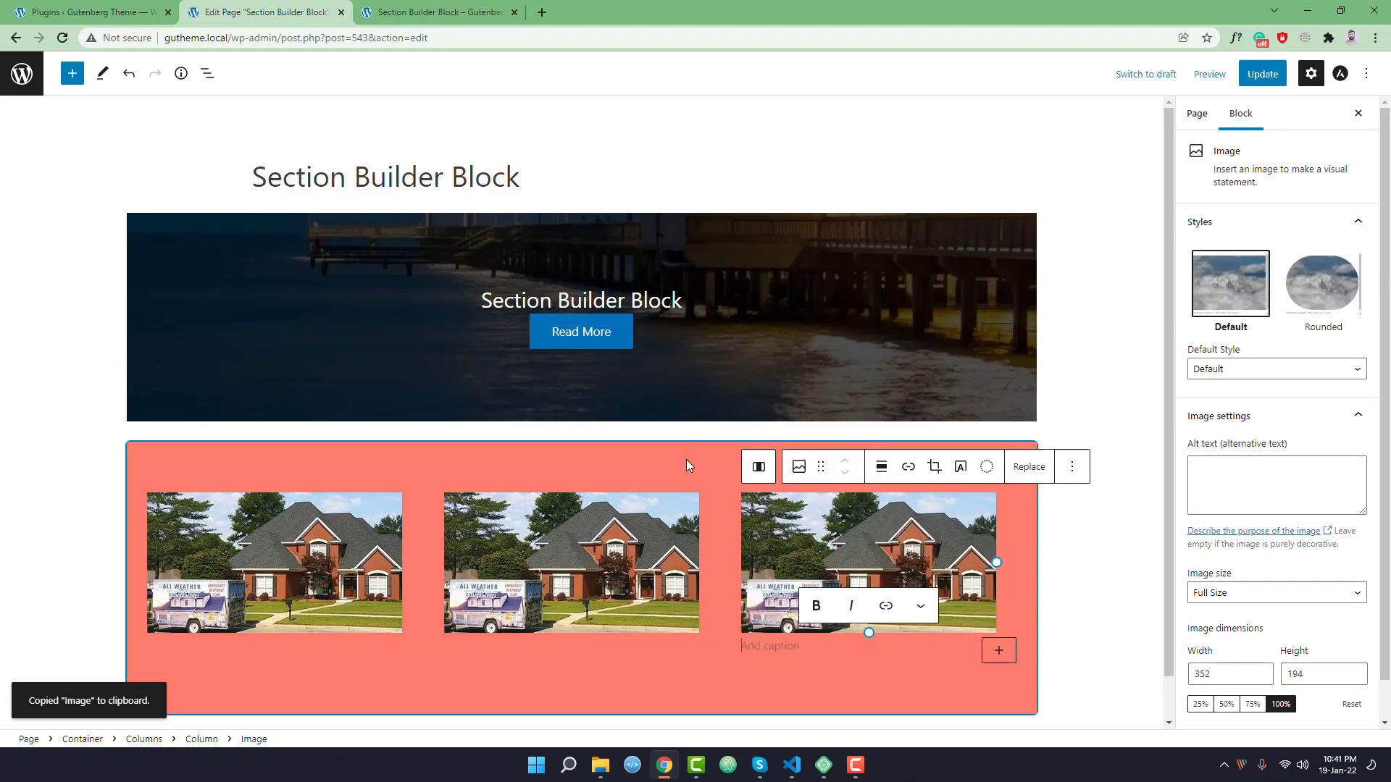
Step: Set the section background to light gray #F2F2F2 and update the page
click(633, 478)
click(1218, 499)
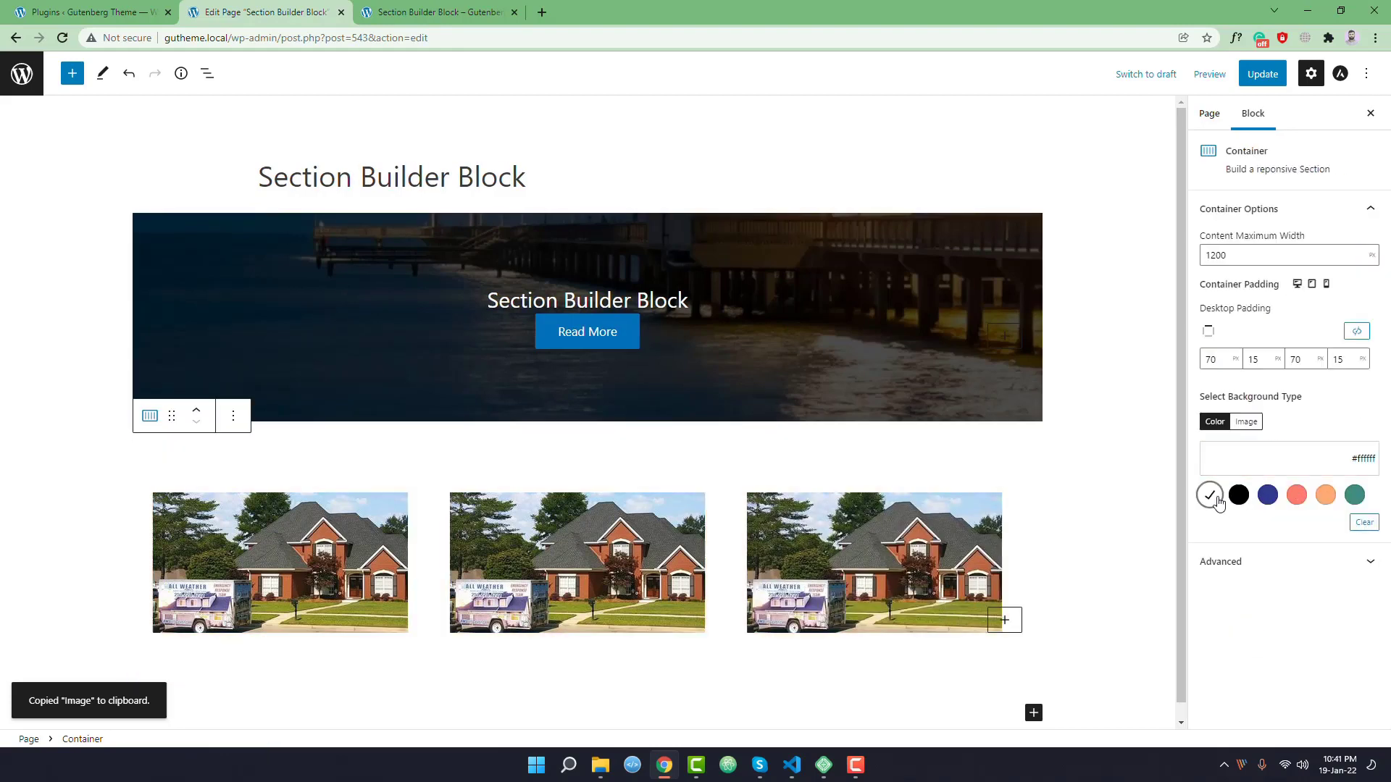
click(1249, 469)
drag(1102, 497, 1088, 499)
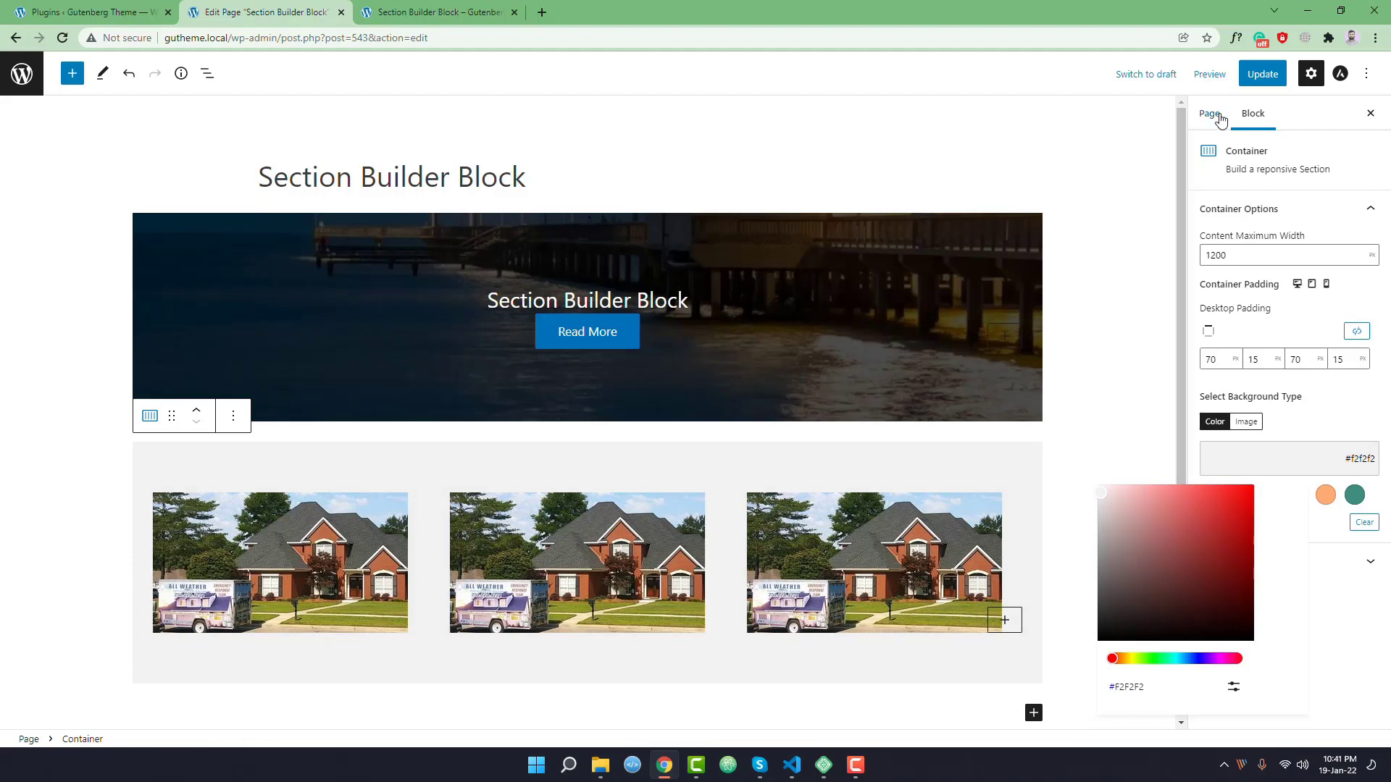
click(1262, 74)
Step: Reload the live page to show the gray three-house section under the hero
click(386, 9)
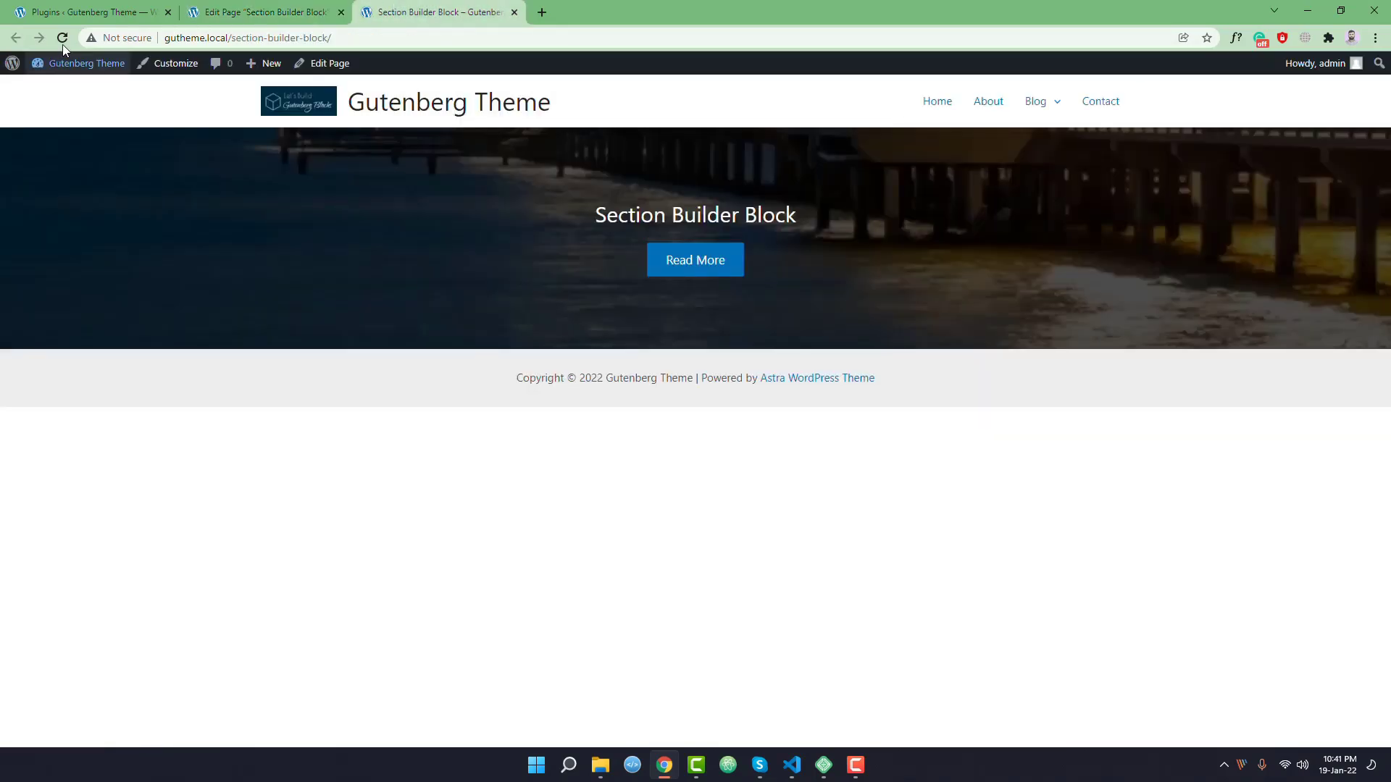
click(63, 40)
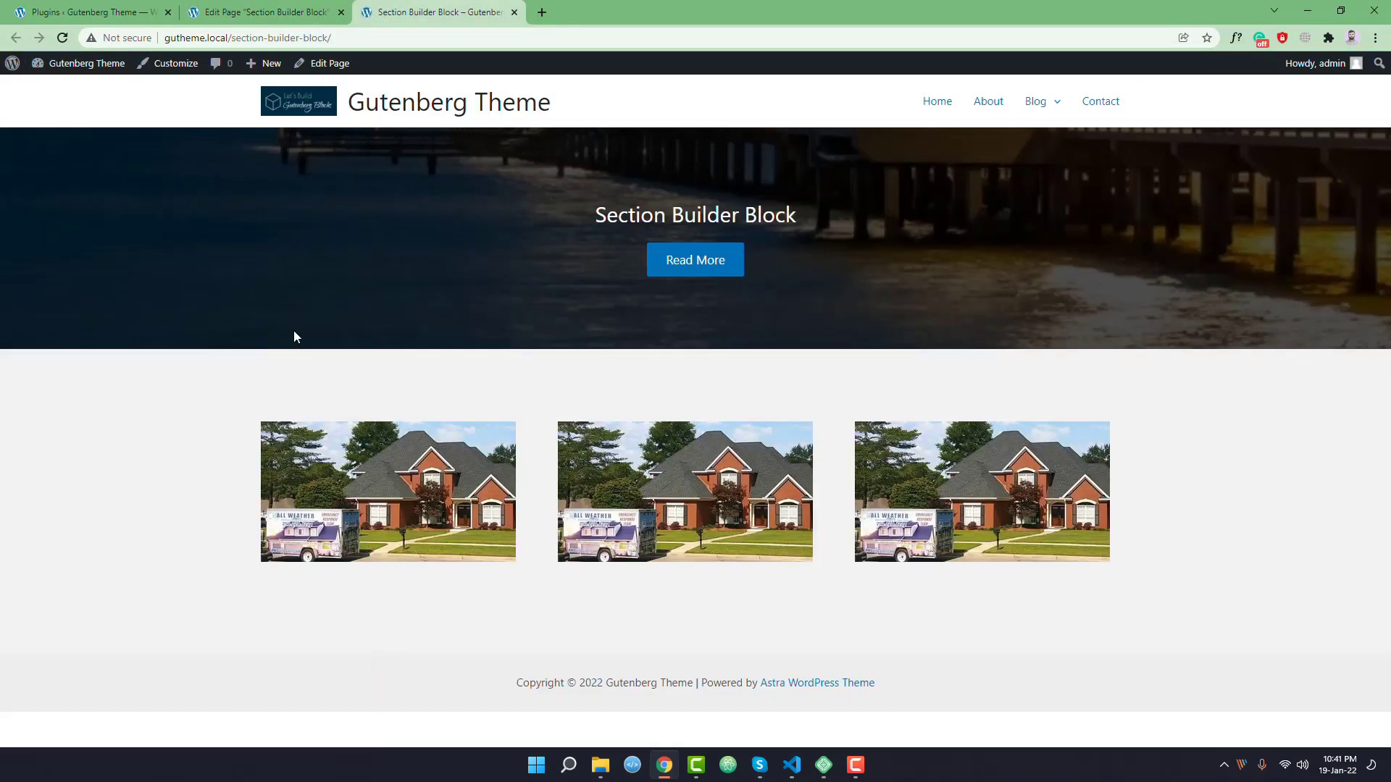